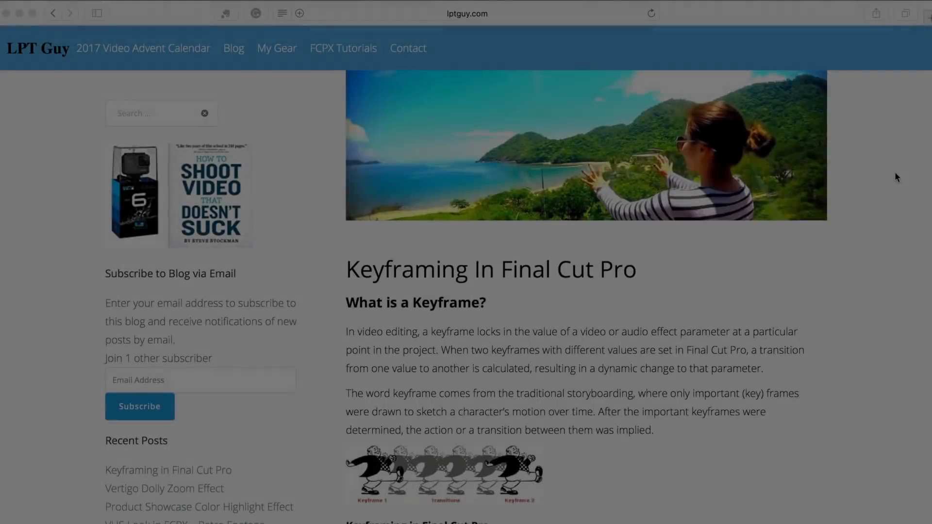
Look through the Keyframing In Final Cut Pro article down to its embedded tutorial video.
{"action": "scroll", "coordinate": [895, 172], "scroll_direction": "down", "scroll_amount": 15}
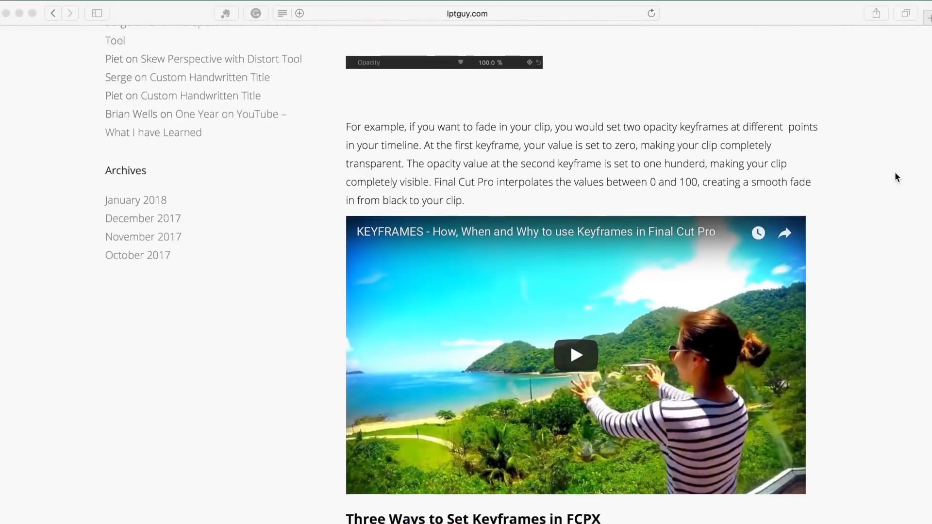
{"action": "scroll", "coordinate": [895, 172], "scroll_direction": "down", "scroll_amount": 2}
{"action": "left_click", "coordinate": [577, 257]}
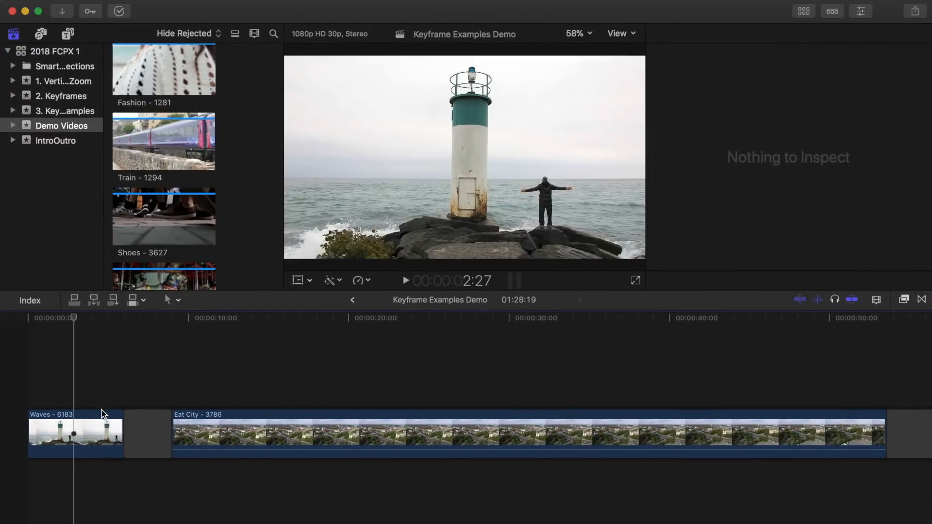
Crop the opening frame of the Waves - 6183 clip to its lower-left area in Crop mode and set a crop keyframe there.
{"action": "left_click", "coordinate": [103, 413]}
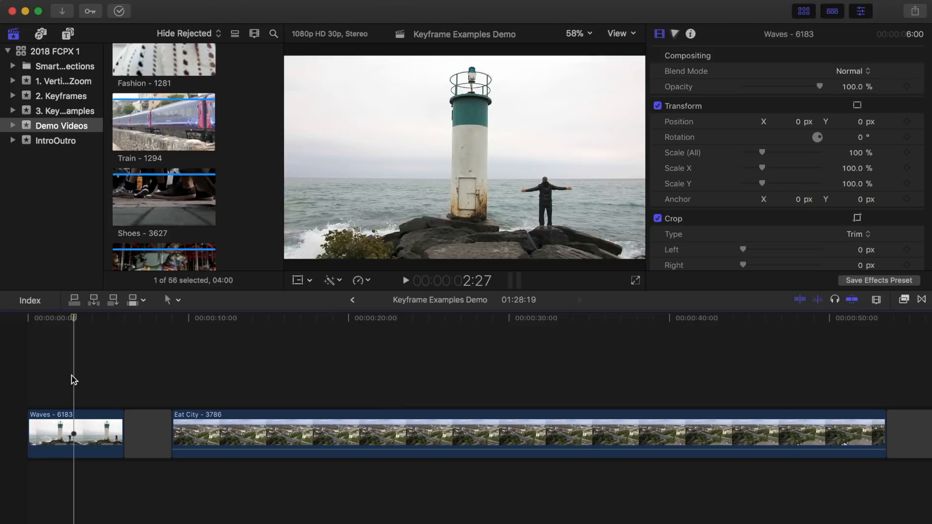
{"action": "left_click", "coordinate": [30, 372]}
{"action": "key", "text": "c"}
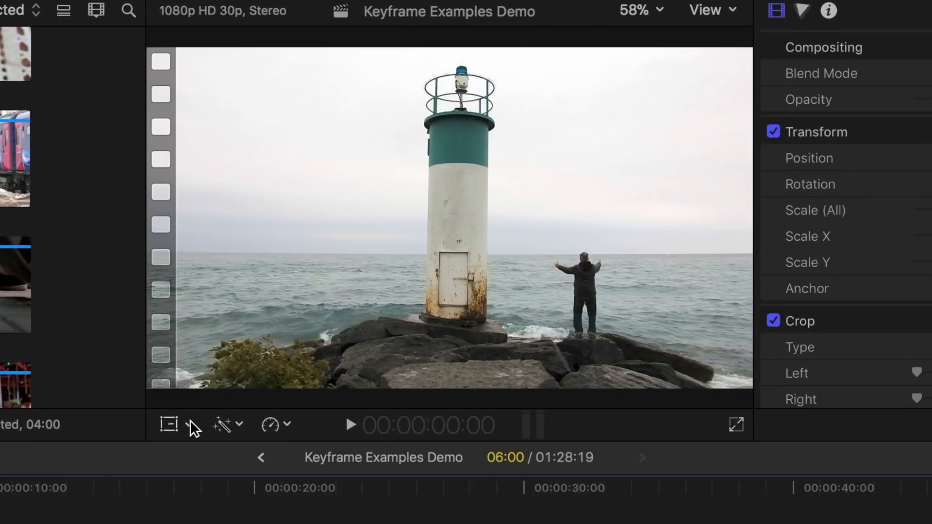
{"action": "left_click", "coordinate": [309, 281]}
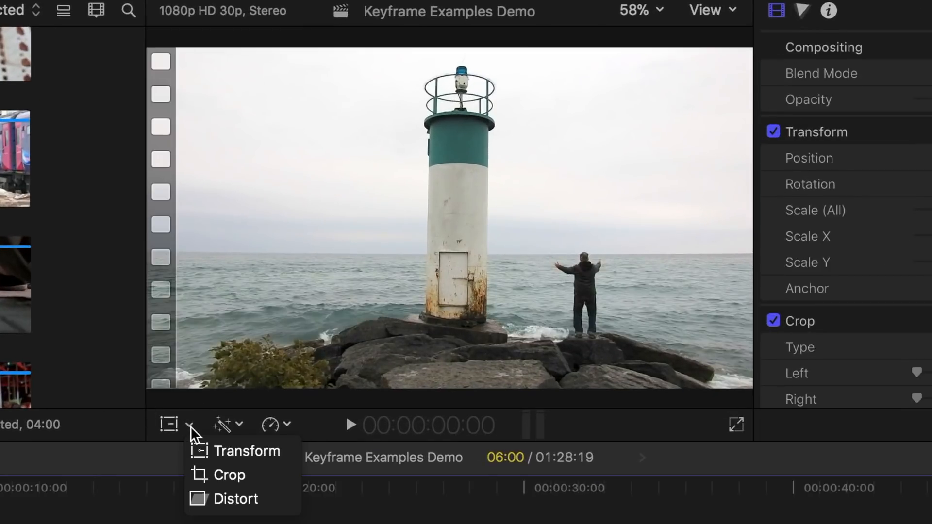
{"action": "left_click", "coordinate": [217, 479]}
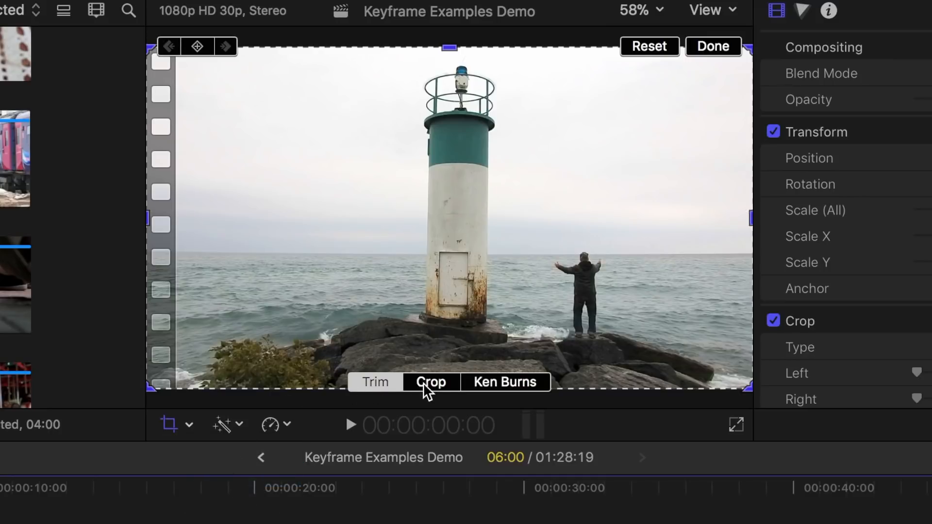
{"action": "left_click", "coordinate": [424, 383]}
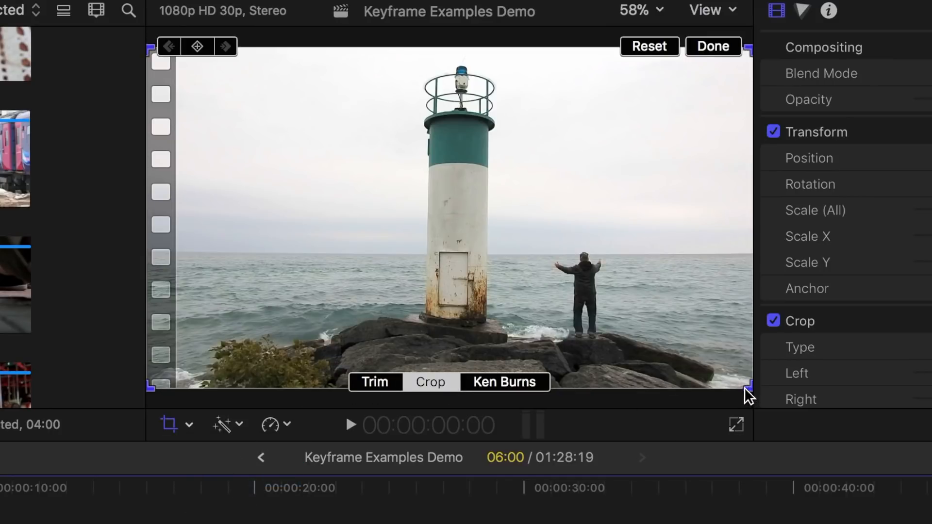
{"action": "left_click_drag", "start_coordinate": [748, 389], "coordinate": [523, 319]}
{"action": "left_click_drag", "start_coordinate": [354, 164], "coordinate": [354, 263]}
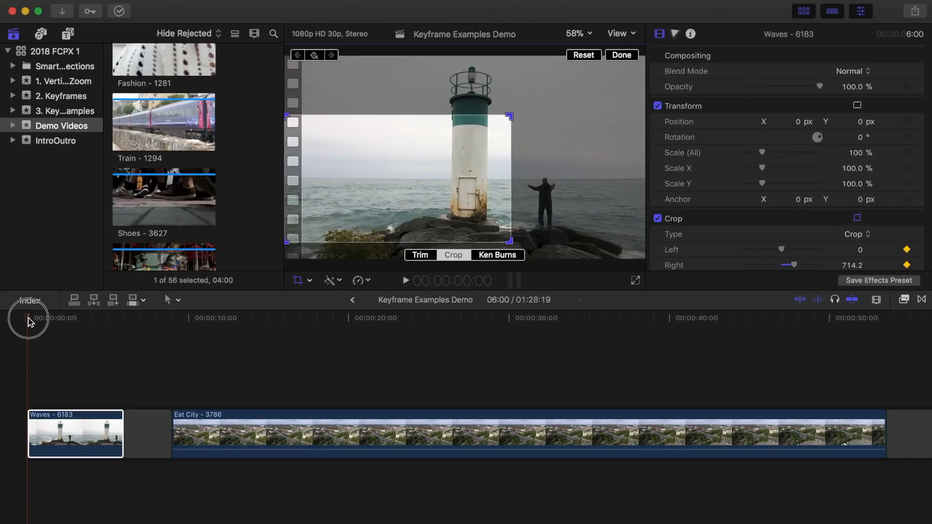
At about 5:02, enlarge the crop frame to about 146% scale, move it to the image's right side and finish cropping.
{"action": "left_click_drag", "start_coordinate": [28, 321], "coordinate": [110, 343]}
{"action": "left_click_drag", "start_coordinate": [506, 128], "coordinate": [529, 102]}
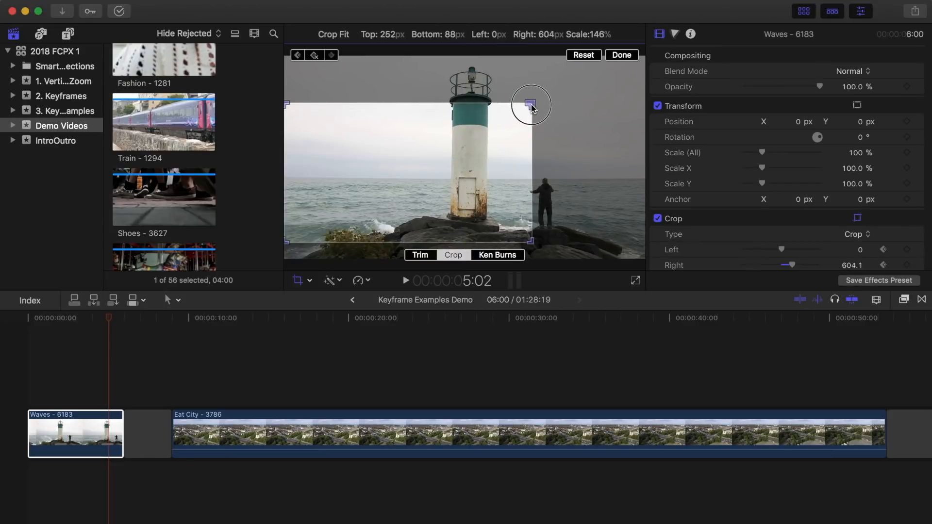
{"action": "left_click_drag", "start_coordinate": [468, 146], "coordinate": [571, 135]}
{"action": "left_click", "coordinate": [622, 55]}
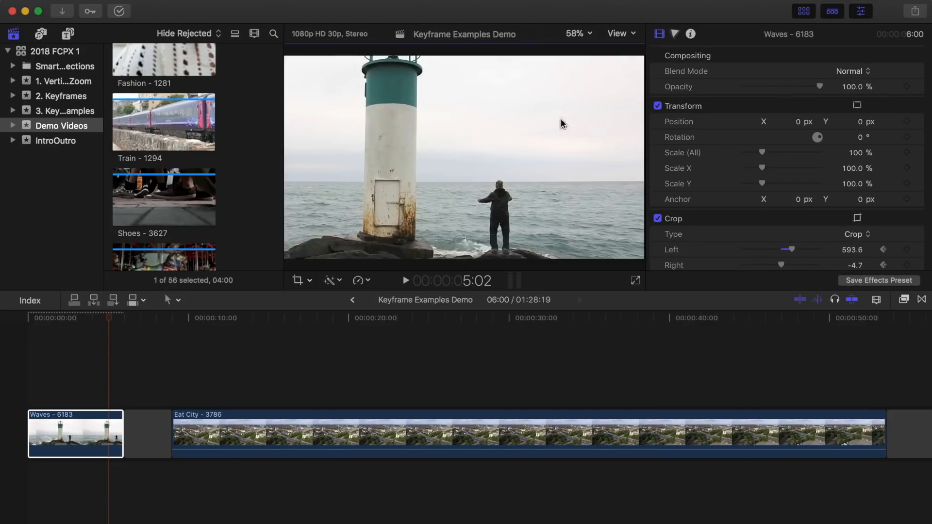
Show the Video Animation of the Waves - 6183 clip to examine its crop keyframes, and hide it again.
{"action": "key", "text": "super+equal"}
{"action": "key", "text": "super+equal"}
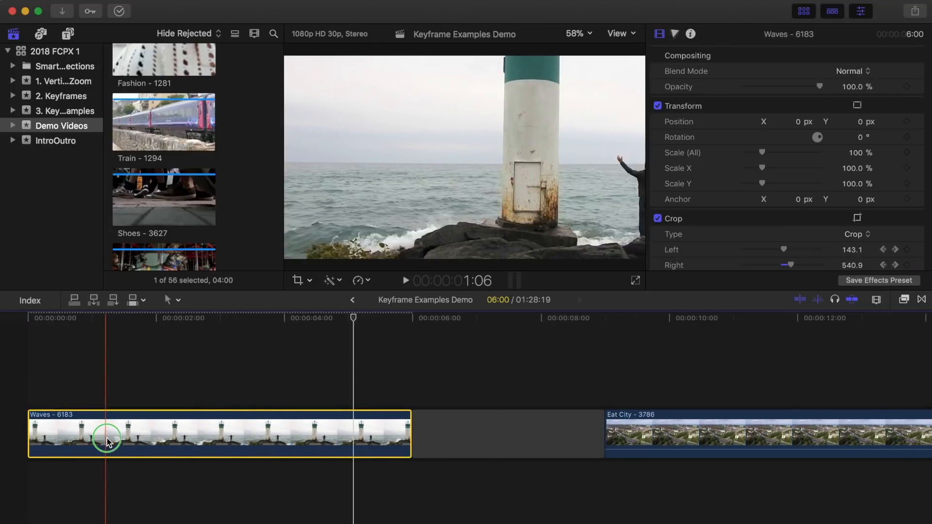
{"action": "right_click", "coordinate": [105, 437]}
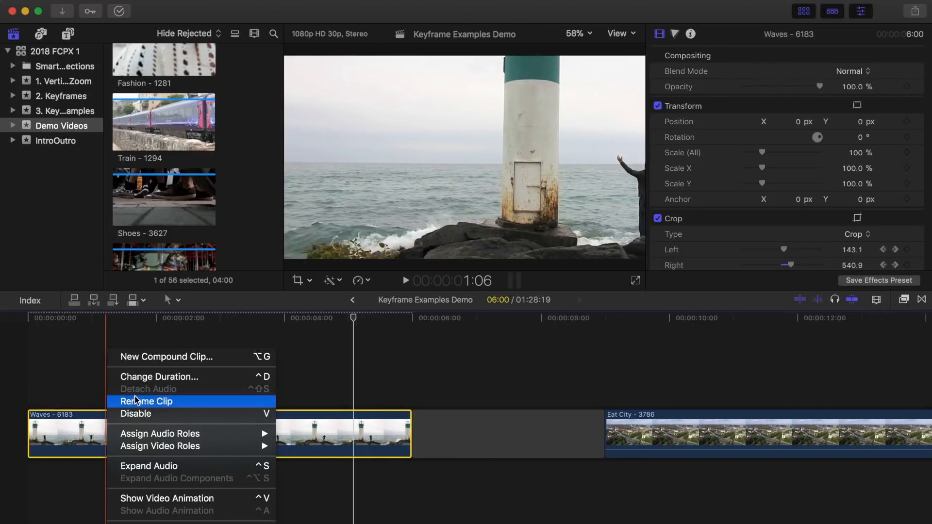
{"action": "left_click", "coordinate": [163, 498]}
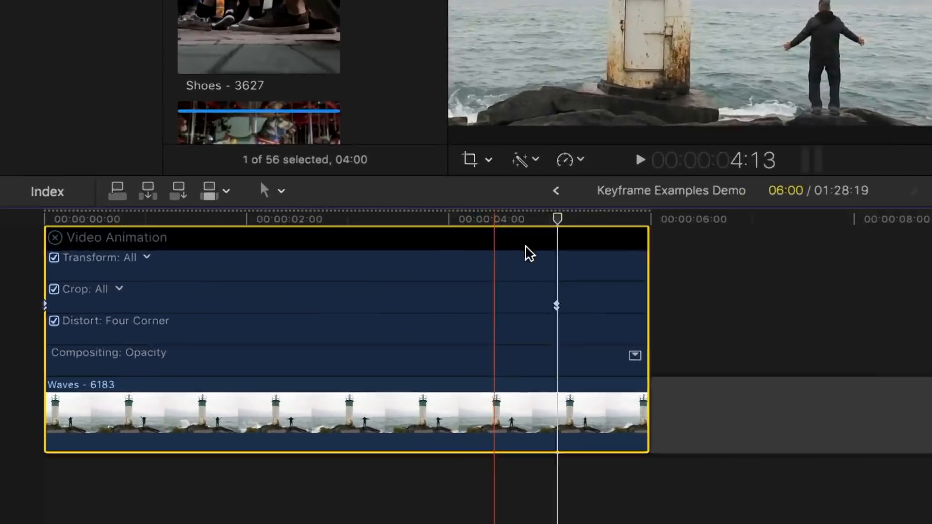
{"action": "left_click_drag", "start_coordinate": [353, 318], "coordinate": [364, 318]}
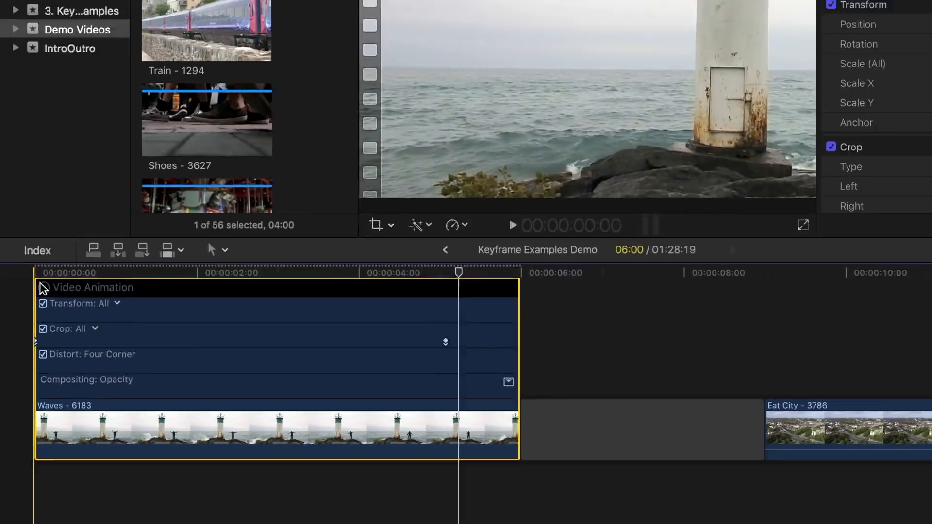
{"action": "left_click", "coordinate": [71, 154]}
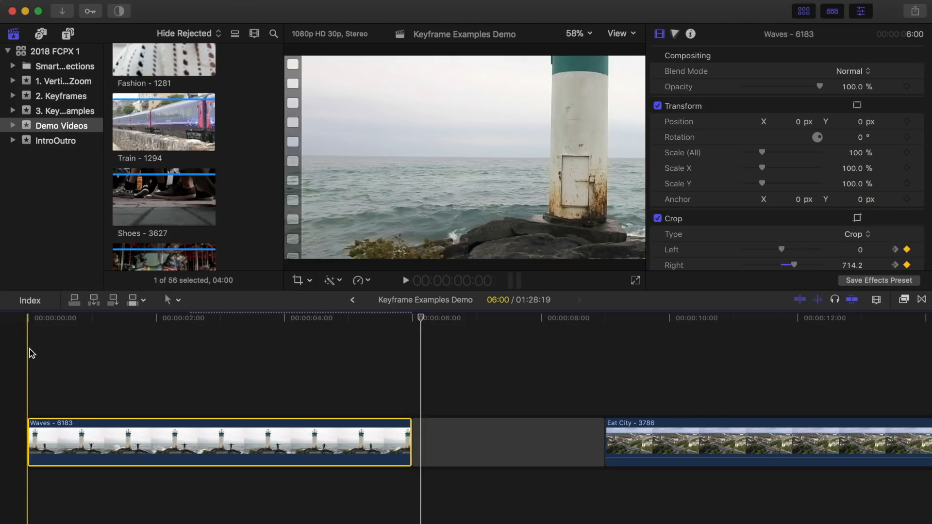
Return to the start of the Waves - 6183 clip and move along the timeline to the Eat City - 3786 clip.
{"action": "left_click", "coordinate": [30, 349]}
{"action": "scroll", "coordinate": [129, 363], "scroll_direction": "right", "scroll_amount": 15}
{"action": "scroll", "coordinate": [12, 356], "scroll_direction": "left", "scroll_amount": 5}
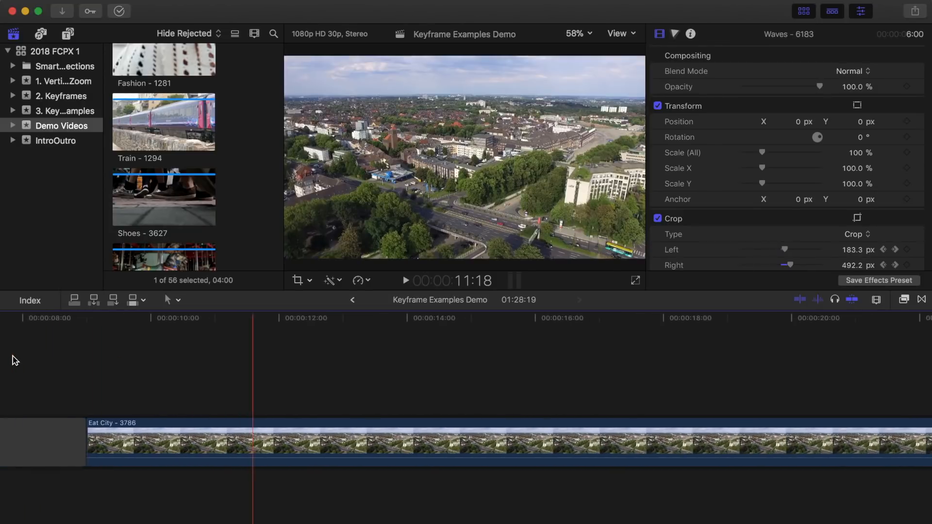
{"action": "left_click_drag", "start_coordinate": [104, 351], "coordinate": [112, 352]}
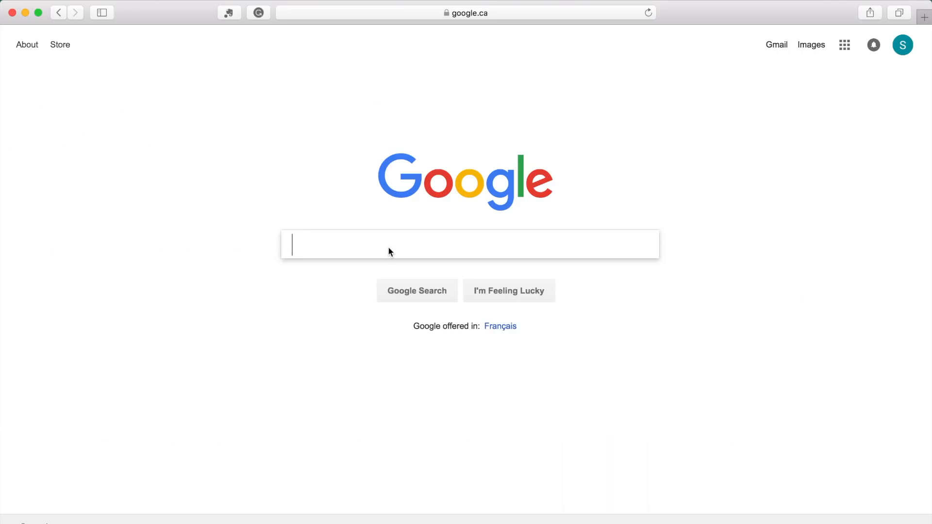
In the web browser, search Google for "letterbox overlay" and open PremiumBeat's article on 352 free letterbox templates.
{"action": "type", "text": "letterbox "}
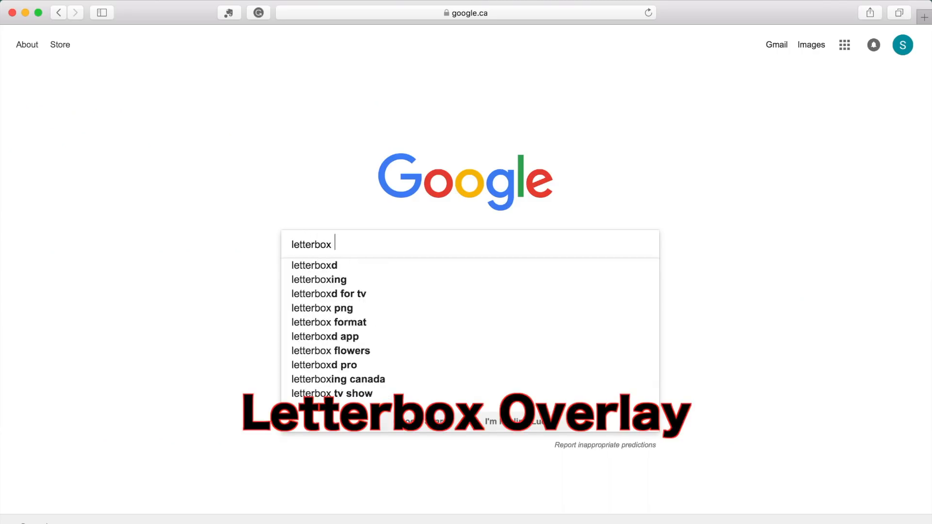
{"action": "type", "text": "overlay"}
{"action": "key", "text": "Return"}
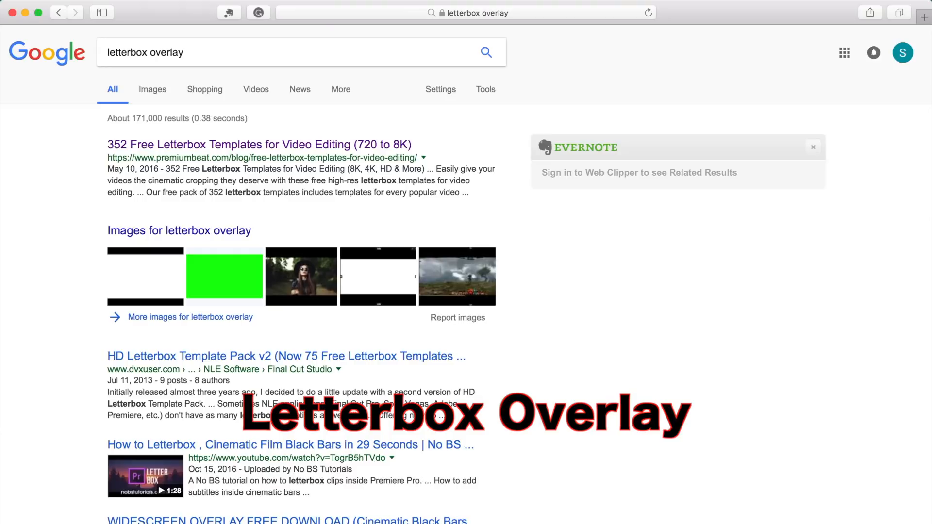
{"action": "left_click", "coordinate": [314, 146]}
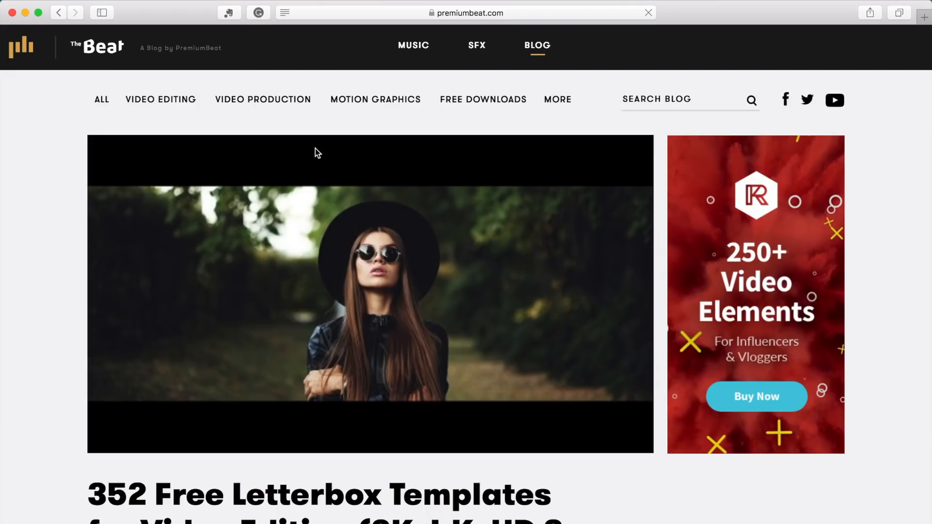
{"action": "scroll", "coordinate": [60, 218], "scroll_direction": "down", "scroll_amount": 3}
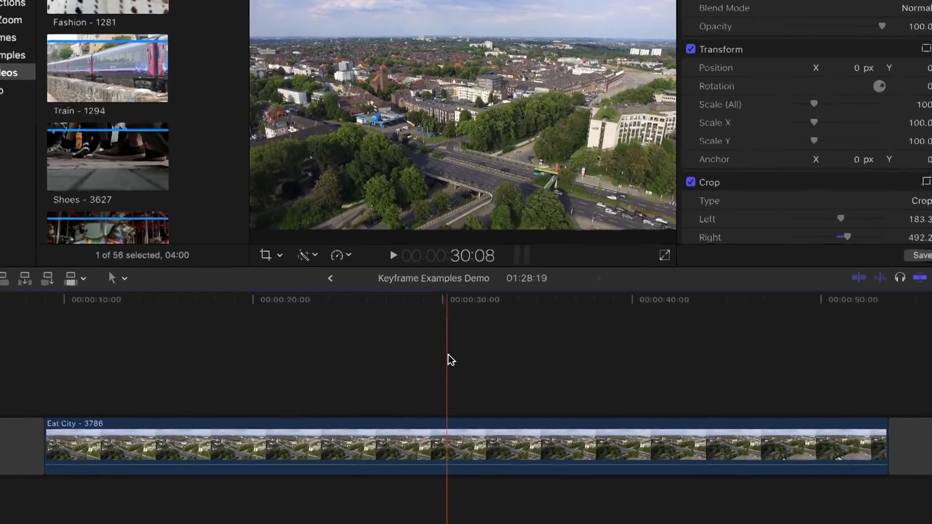
In Final Cut Pro, split the Eat City - 3786 clip's speed at 30:13, set the first segment to Fast 8x and play it back.
{"action": "left_click", "coordinate": [453, 365]}
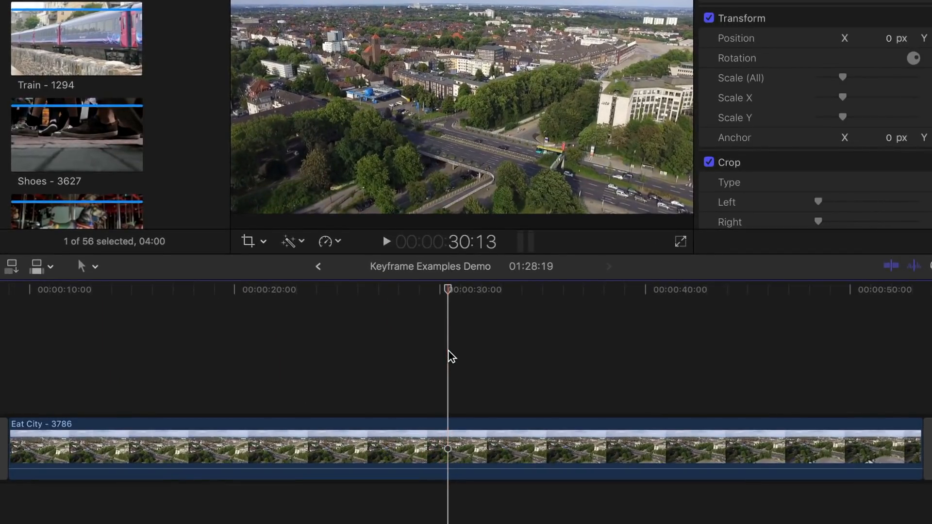
{"action": "key", "text": "c"}
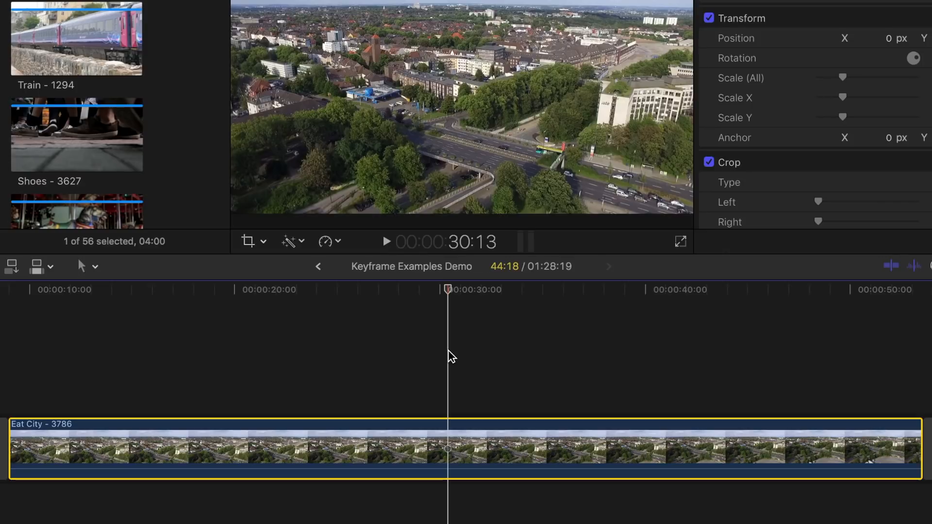
{"action": "key", "text": "shift+b"}
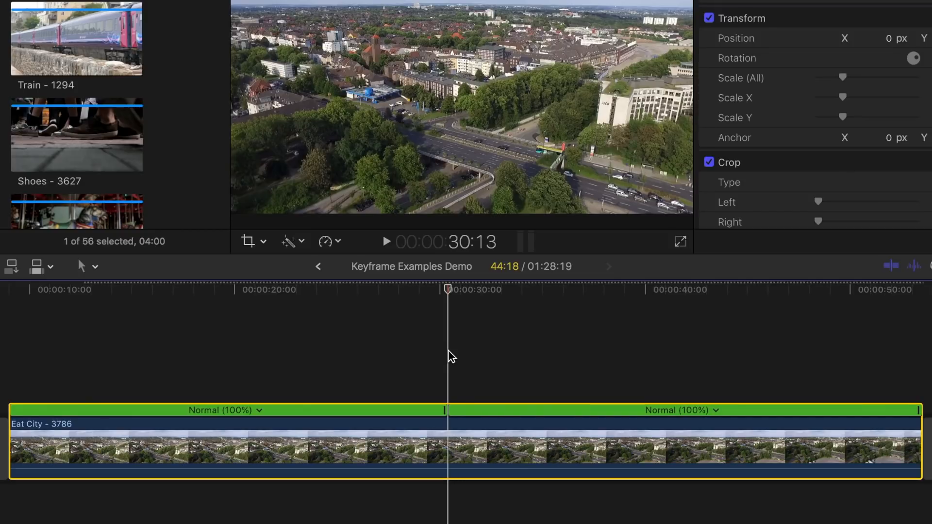
{"action": "left_click", "coordinate": [260, 411]}
{"action": "mouse_move", "coordinate": [291, 441]}
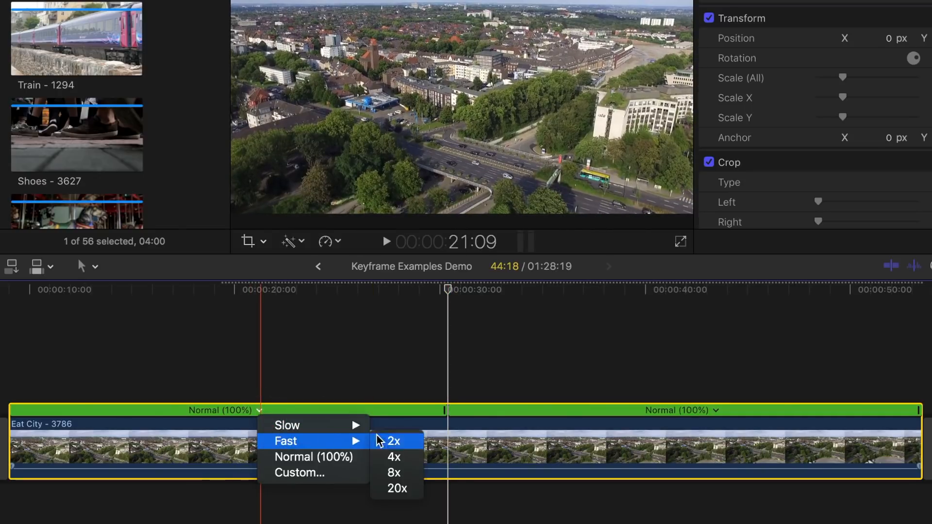
{"action": "left_click", "coordinate": [397, 474]}
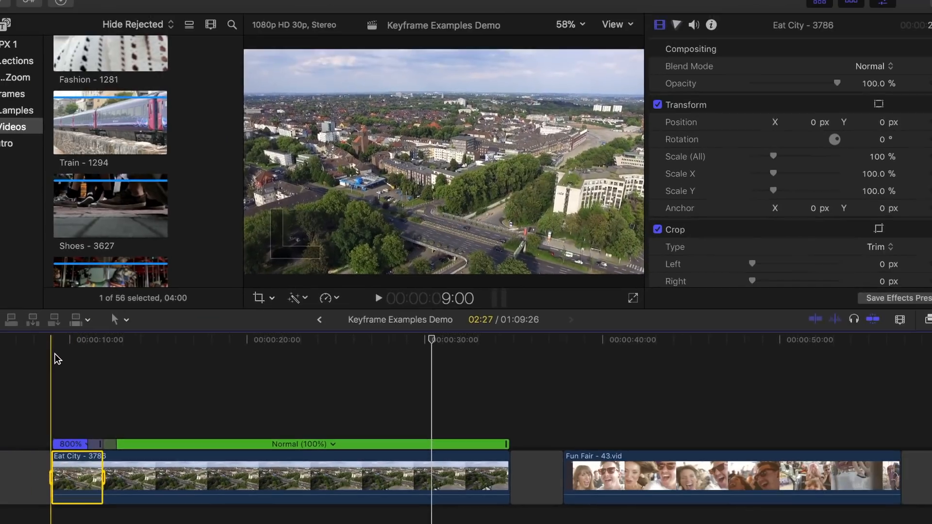
{"action": "key", "text": "space"}
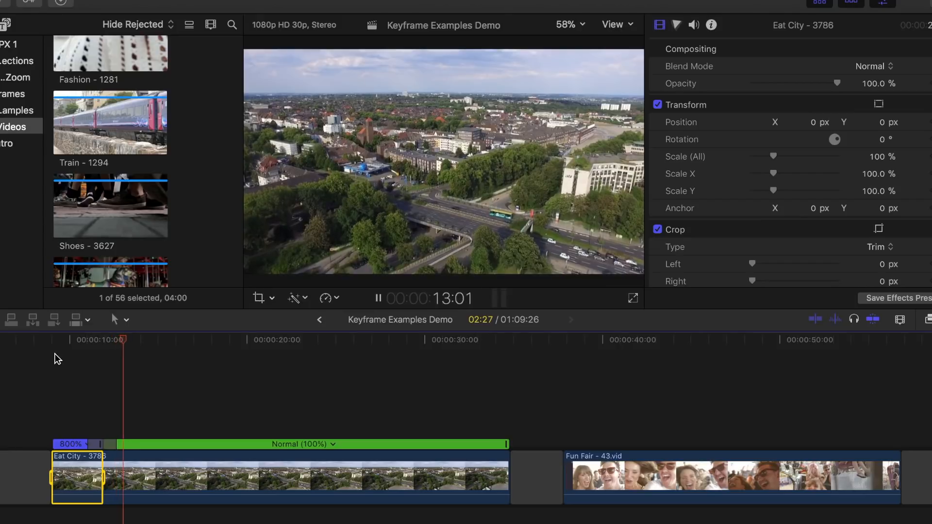
{"action": "key", "text": "space"}
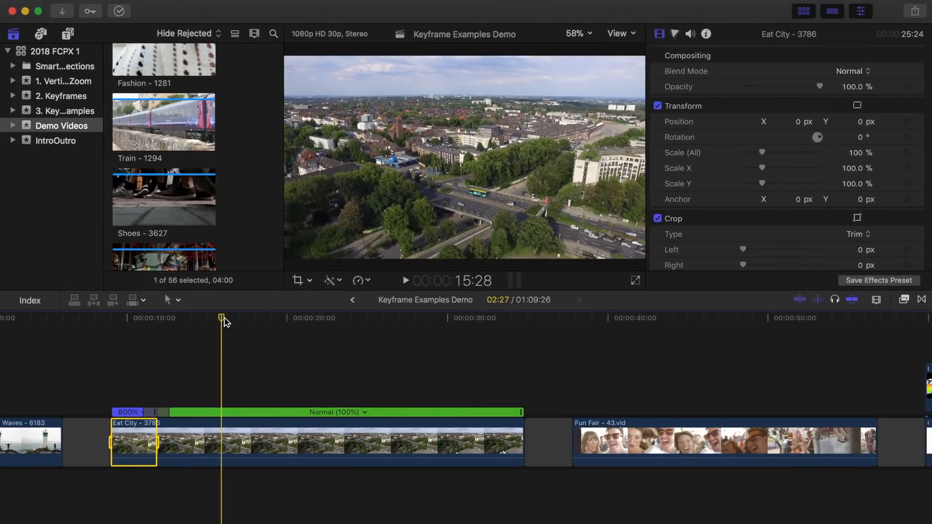
Connect the 235 Cinemascope 1080 overlay from the IntroOutro event above Eat City - 3786 at about 11:03 and extend it to that clip's end.
{"action": "left_click_drag", "start_coordinate": [222, 319], "coordinate": [145, 336]}
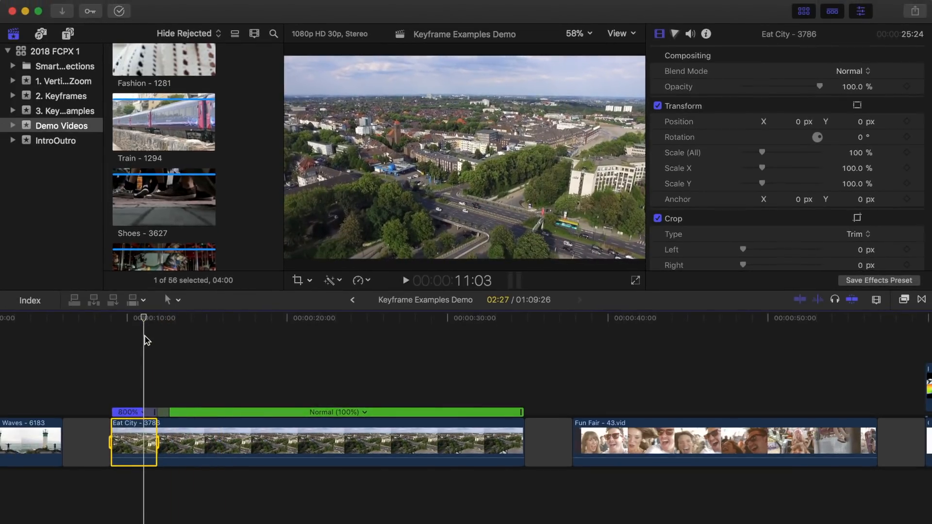
{"action": "key", "text": "super+equal"}
{"action": "left_click", "coordinate": [63, 141]}
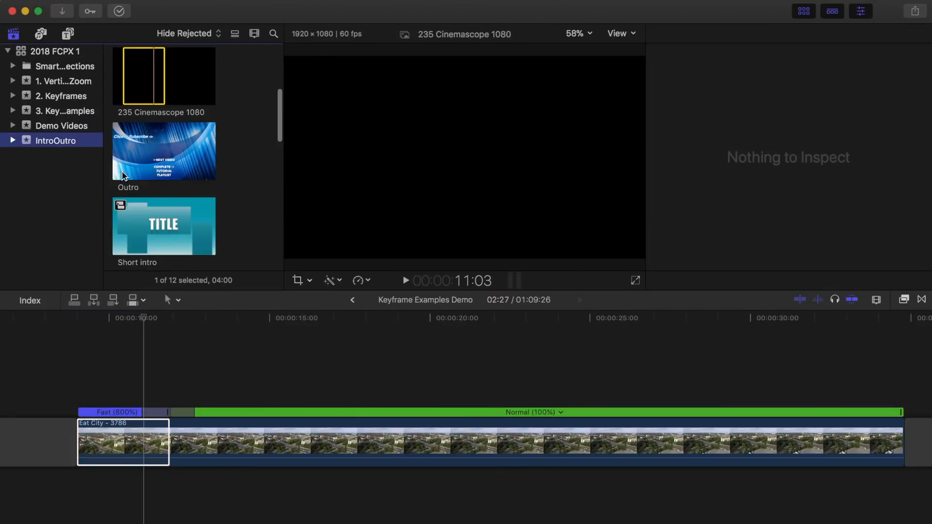
{"action": "key", "text": "q"}
{"action": "left_click", "coordinate": [146, 317]}
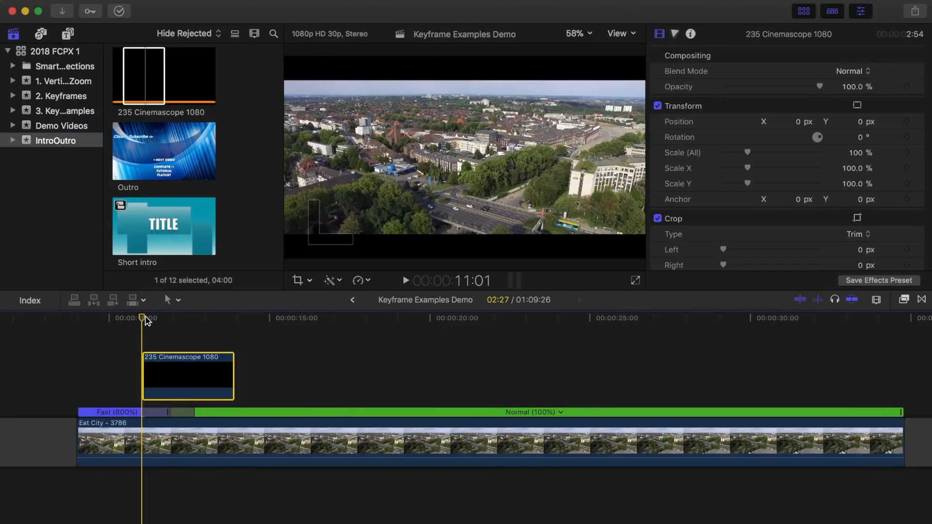
{"action": "left_click_drag", "start_coordinate": [232, 378], "coordinate": [898, 359]}
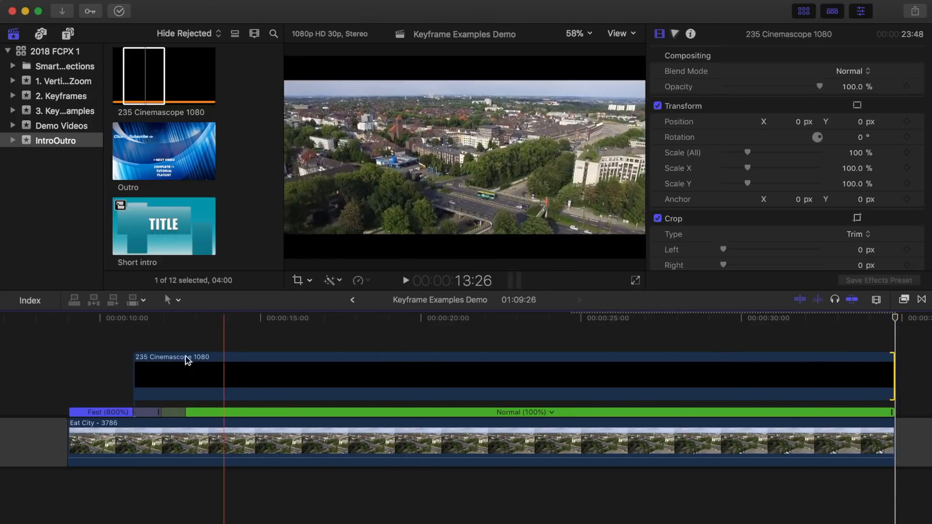
At the start of the 235 Cinemascope 1080 overlay, set Scale (All) to 136% and add a scale keyframe.
{"action": "left_click", "coordinate": [137, 330]}
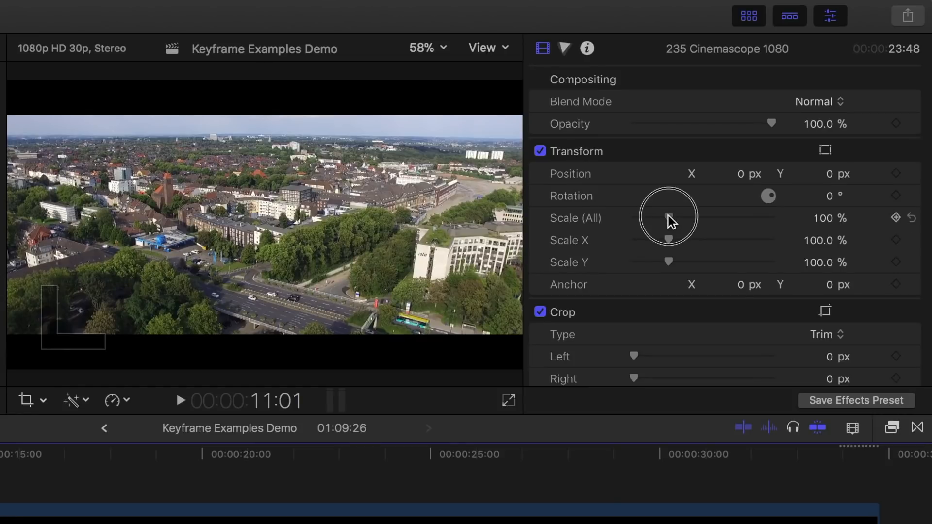
{"action": "left_click_drag", "start_coordinate": [668, 216], "coordinate": [680, 220]}
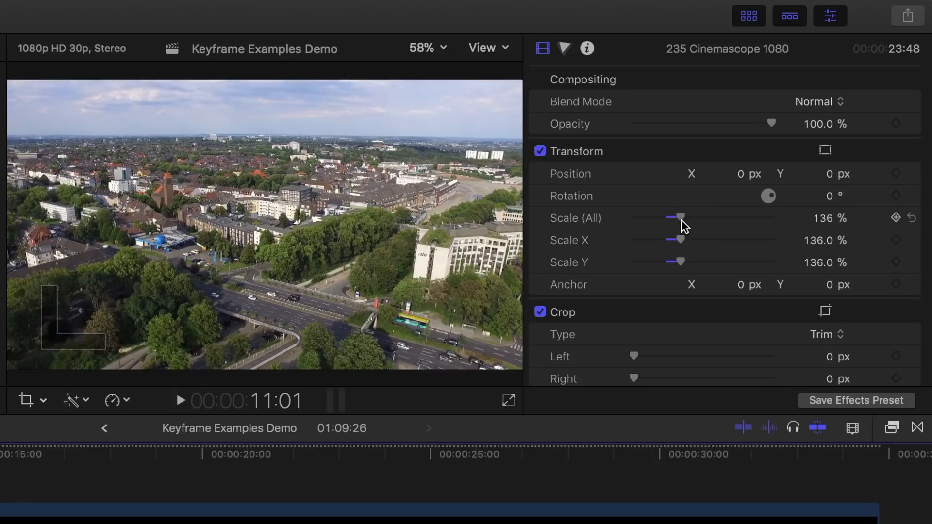
{"action": "left_click", "coordinate": [896, 218]}
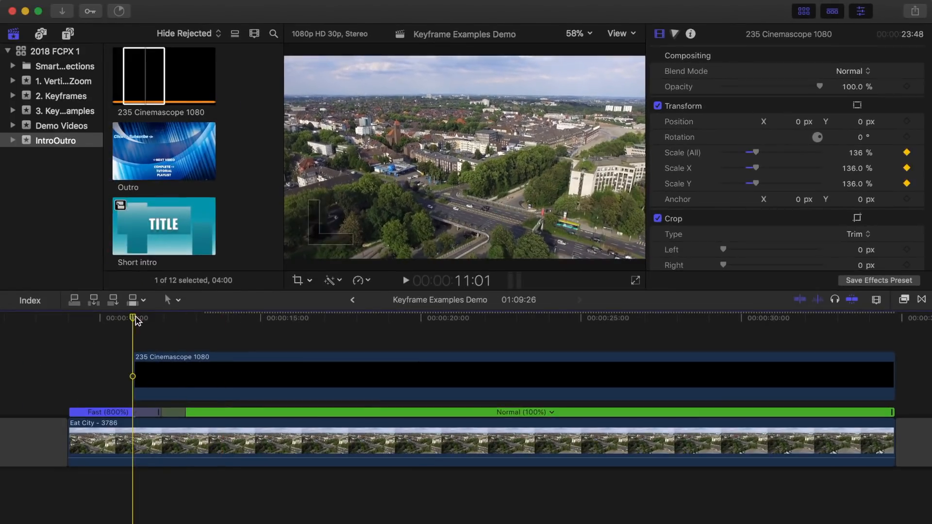
At 12:20, lower the 235 Cinemascope 1080 overlay's Scale (All) to bring the letterbox bars into the picture.
{"action": "left_click_drag", "start_coordinate": [146, 321], "coordinate": [188, 326]}
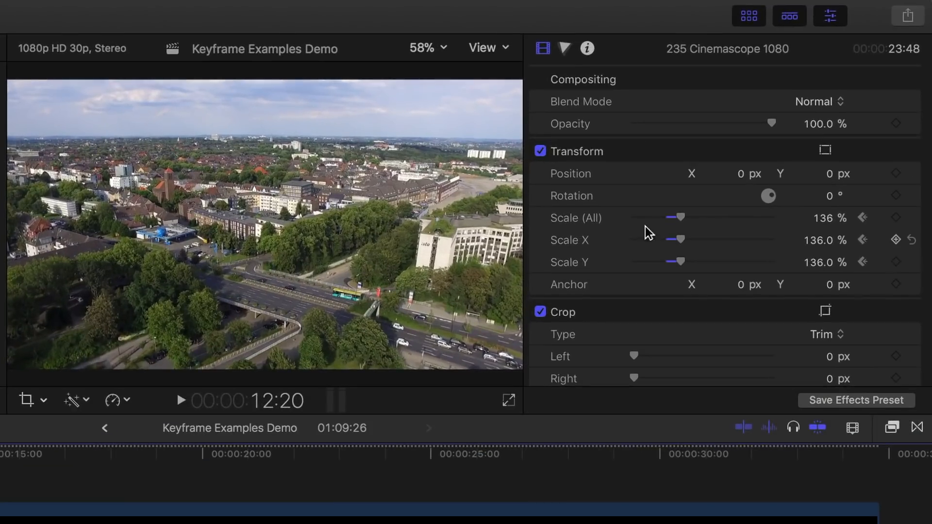
{"action": "left_click_drag", "start_coordinate": [680, 217], "coordinate": [669, 219]}
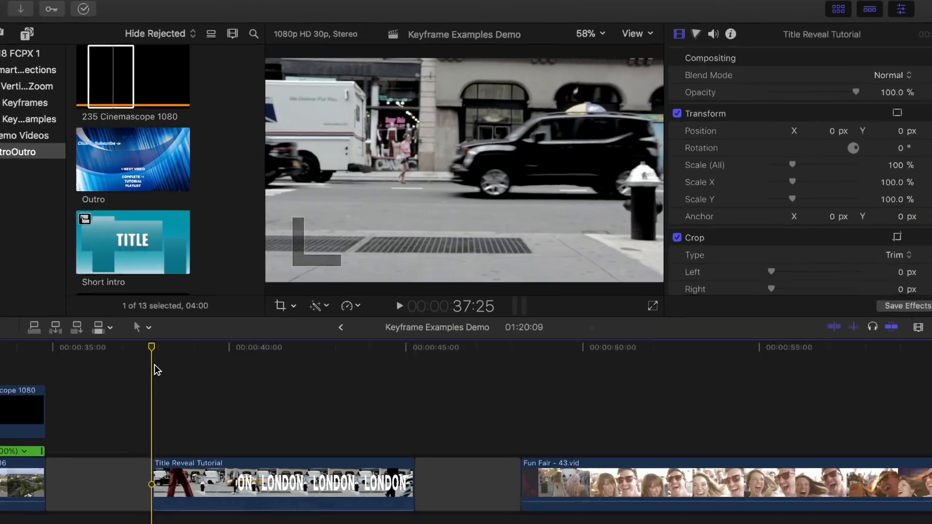
Play back the Title Reveal Tutorial clip from its start.
{"action": "key", "text": "space"}
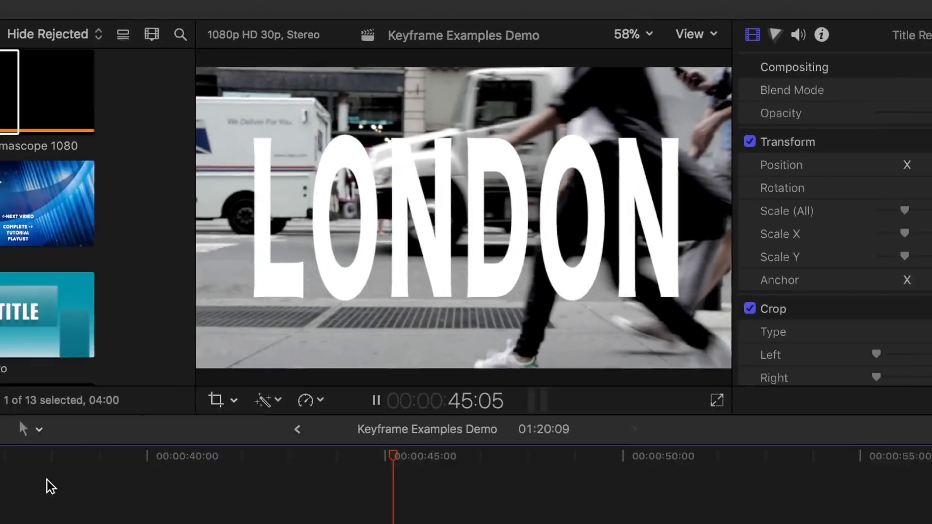
{"action": "key", "text": "space"}
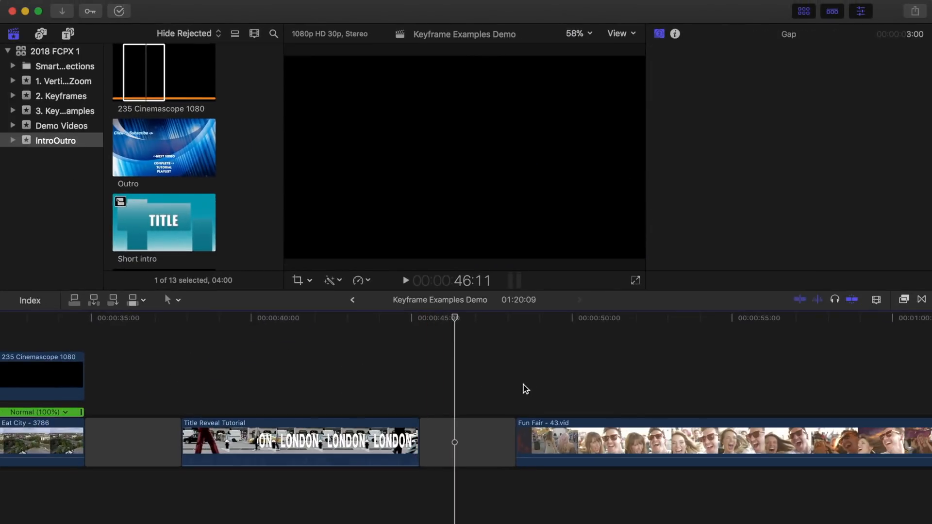
Duplicate the Fun Fair - 43.vid clip as a connected copy directly above the original, aligned with its start at 48:08.
{"action": "left_click_drag", "start_coordinate": [455, 320], "coordinate": [519, 340]}
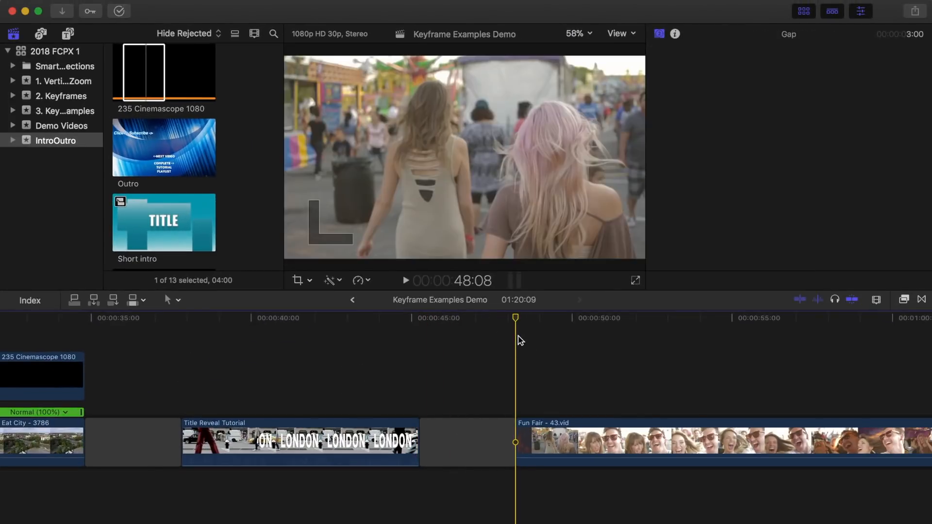
{"action": "scroll", "coordinate": [521, 340], "scroll_direction": "right", "scroll_amount": 10}
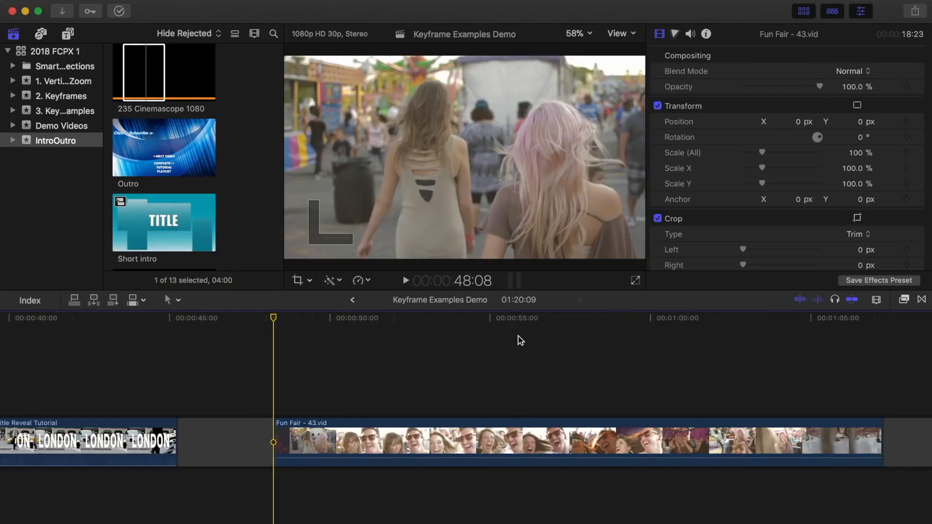
{"action": "scroll", "coordinate": [520, 340], "scroll_direction": "right", "scroll_amount": 2}
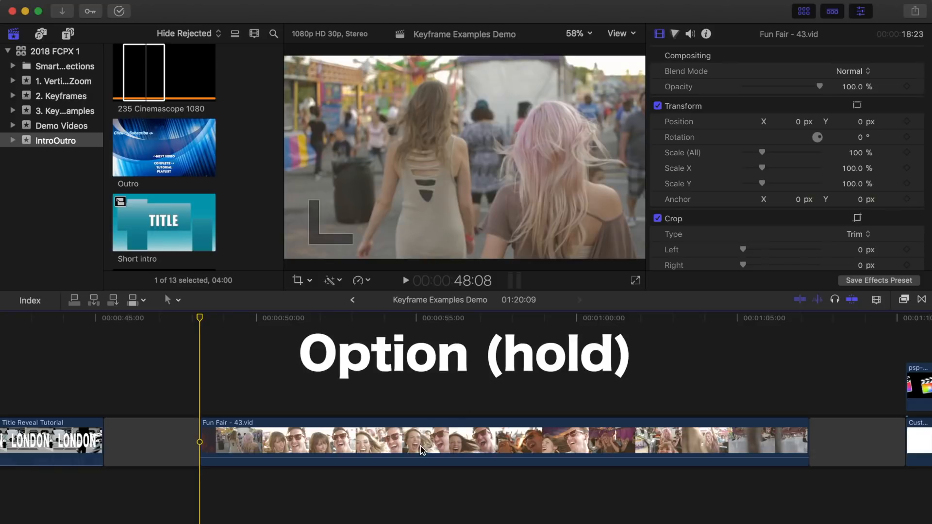
{"action": "left_click_drag", "start_coordinate": [420, 447], "coordinate": [419, 375]}
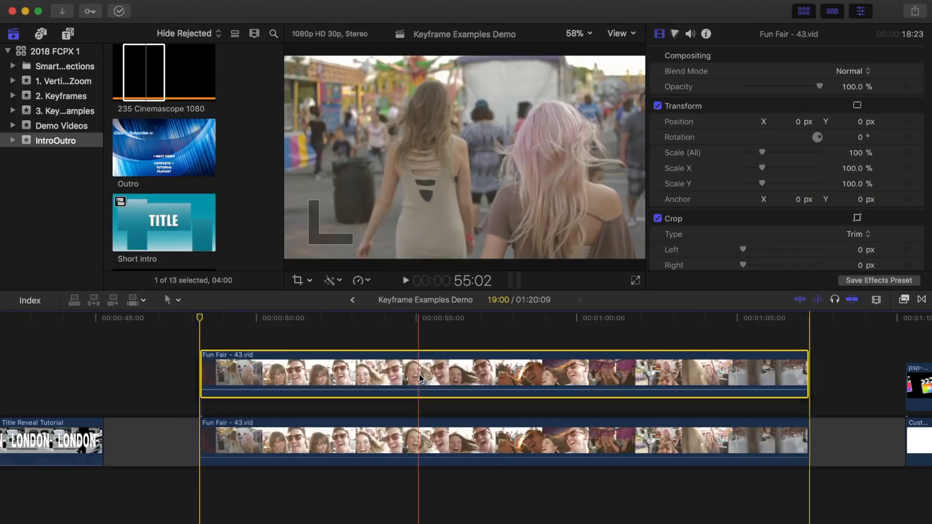
With the playhead at 55:05, apply Balance Color to the upper Fun Fair - 43.vid copy.
{"action": "left_click", "coordinate": [420, 318]}
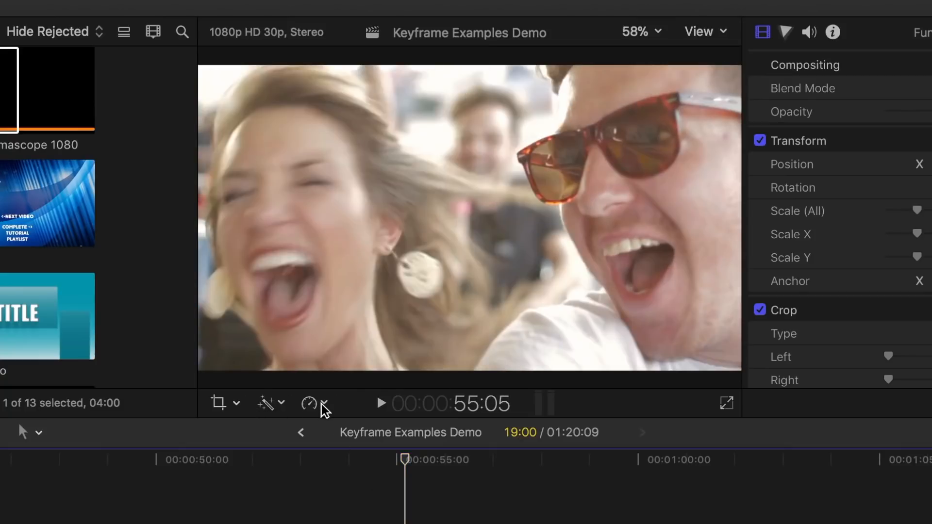
{"action": "left_click", "coordinate": [275, 410]}
{"action": "left_click", "coordinate": [301, 425]}
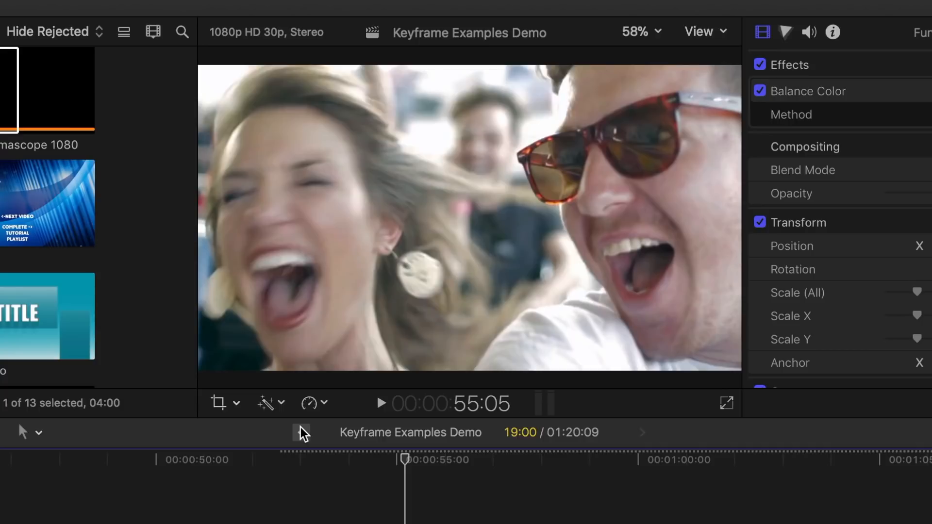
Set the viewer zoom to 25% and apply the Draw Mask effect to the upper Fun Fair - 43.vid clip.
{"action": "left_click", "coordinate": [659, 32]}
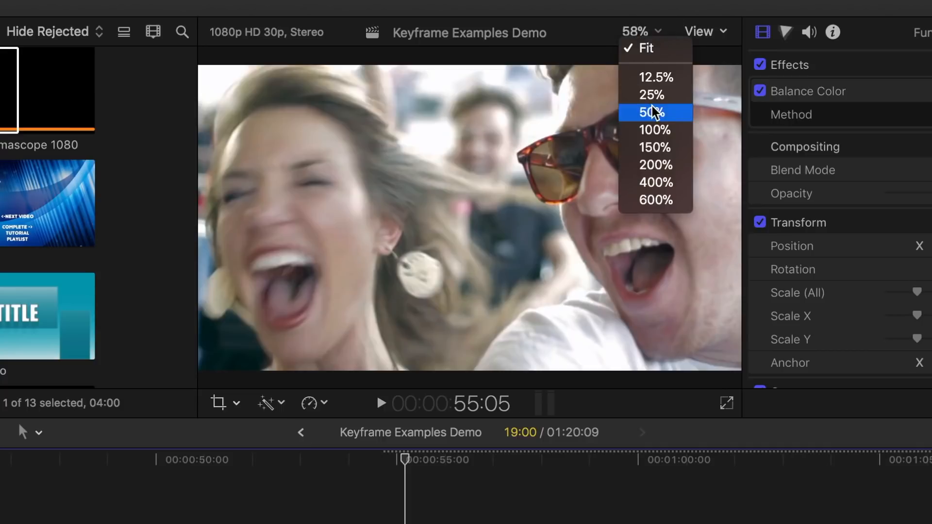
{"action": "left_click", "coordinate": [659, 95]}
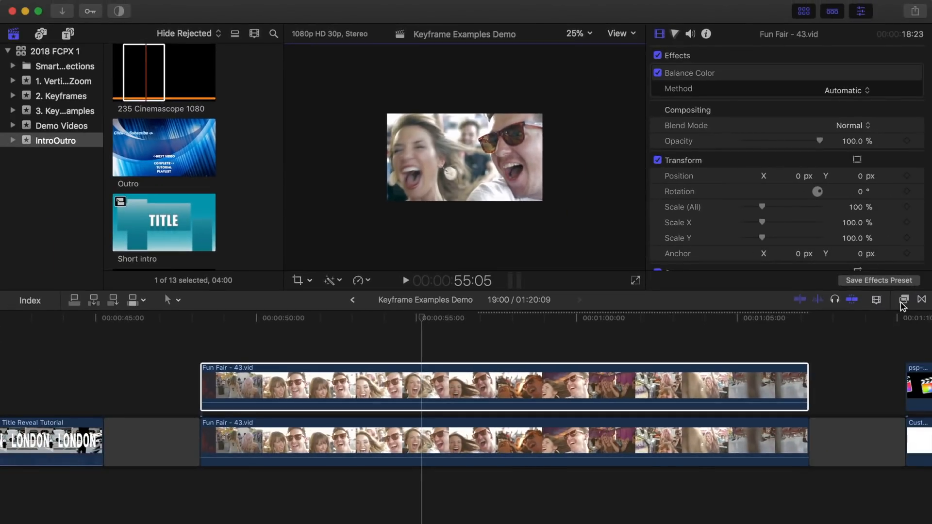
{"action": "left_click", "coordinate": [904, 300]}
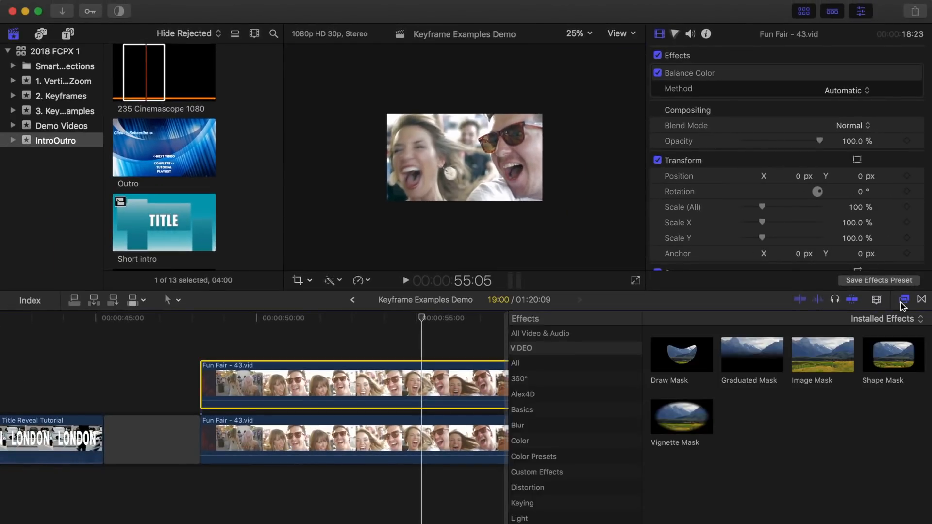
{"action": "left_click_drag", "start_coordinate": [697, 367], "coordinate": [427, 385]}
{"action": "left_click", "coordinate": [904, 300]}
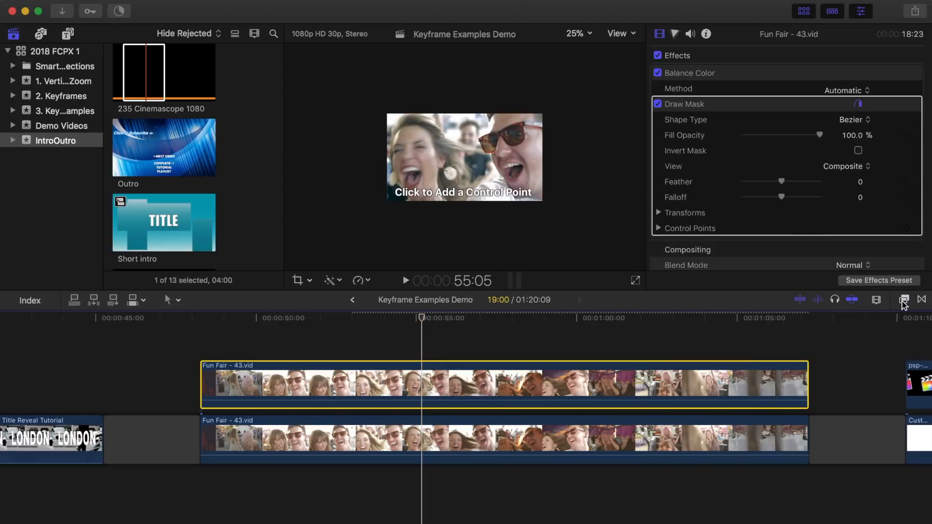
Draw a narrow, tall four-point Linear mask just outside the right edge of the picture.
{"action": "left_click", "coordinate": [549, 92]}
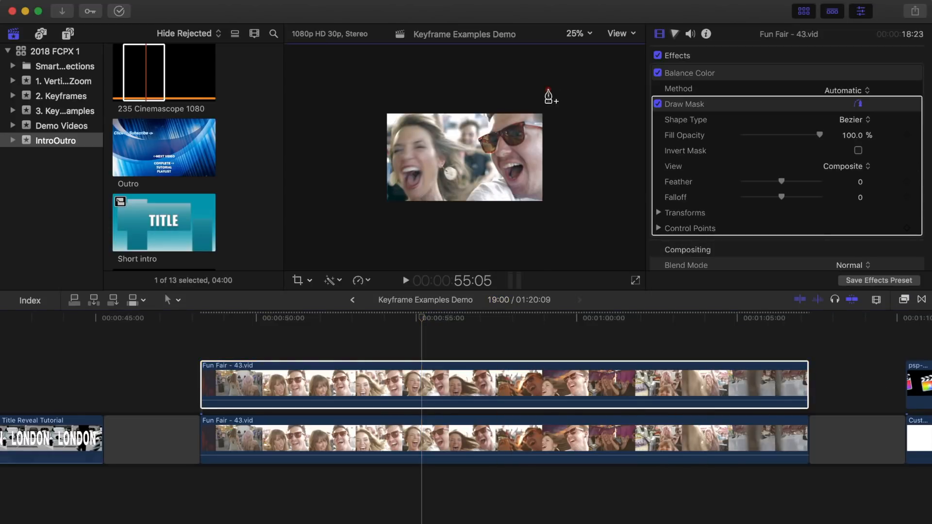
{"action": "left_click", "coordinate": [548, 89]}
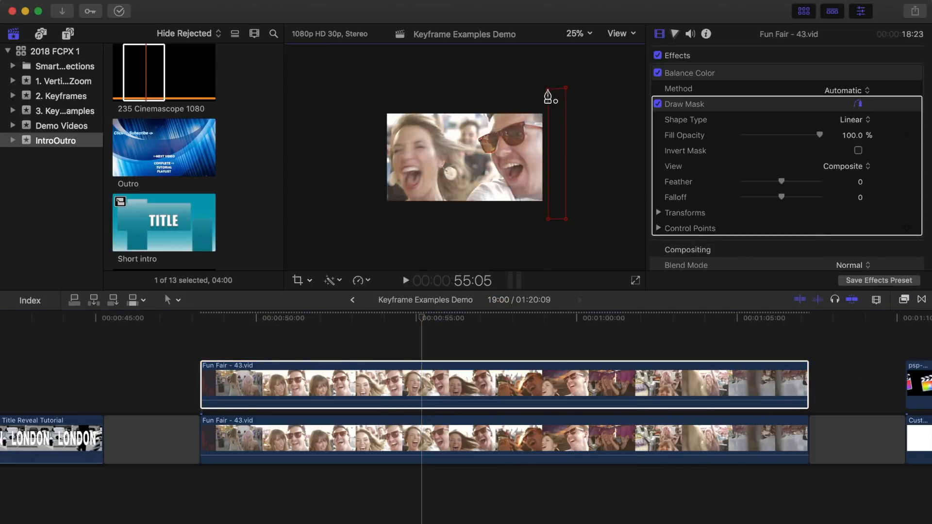
At 51:05, add keyframes for the Draw Mask's Position, Rotation, Scale and Control Points.
{"action": "left_click", "coordinate": [293, 324]}
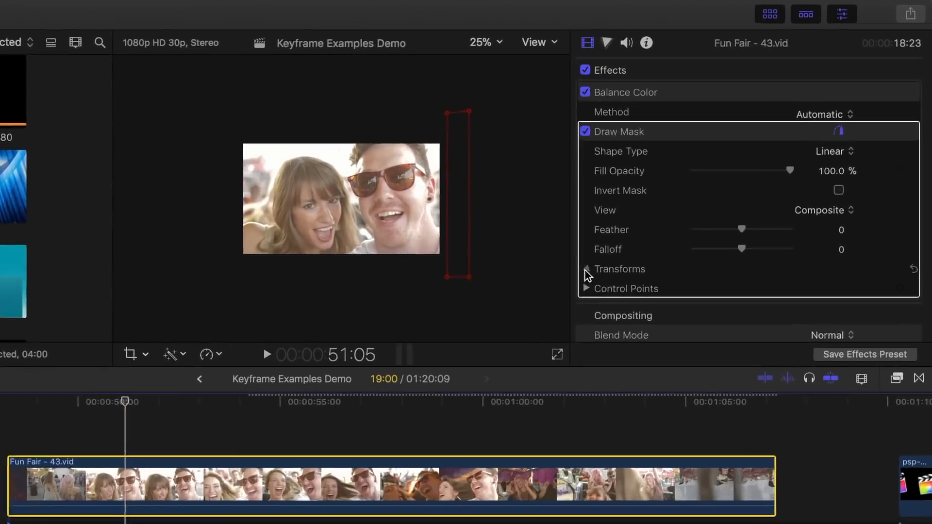
{"action": "left_click", "coordinate": [658, 213]}
{"action": "scroll", "coordinate": [873, 151], "scroll_direction": "down", "scroll_amount": 3}
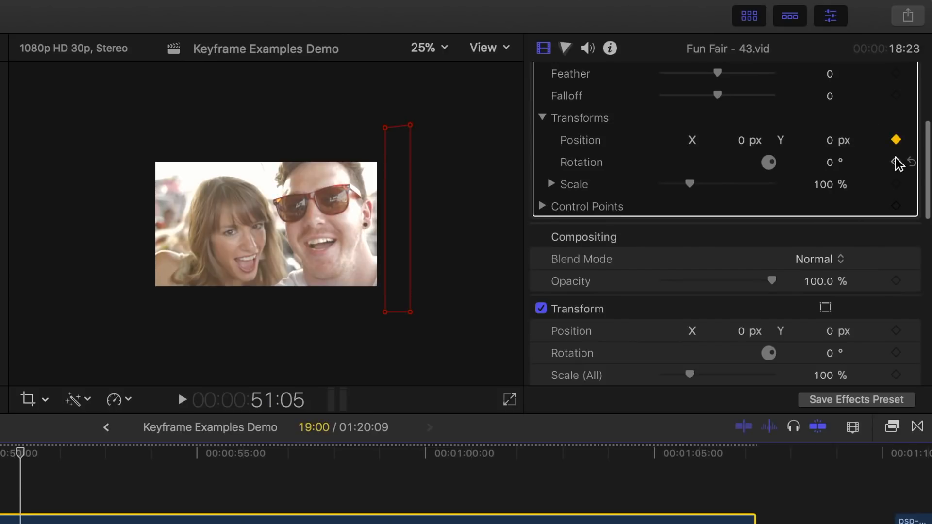
{"action": "left_click", "coordinate": [896, 206]}
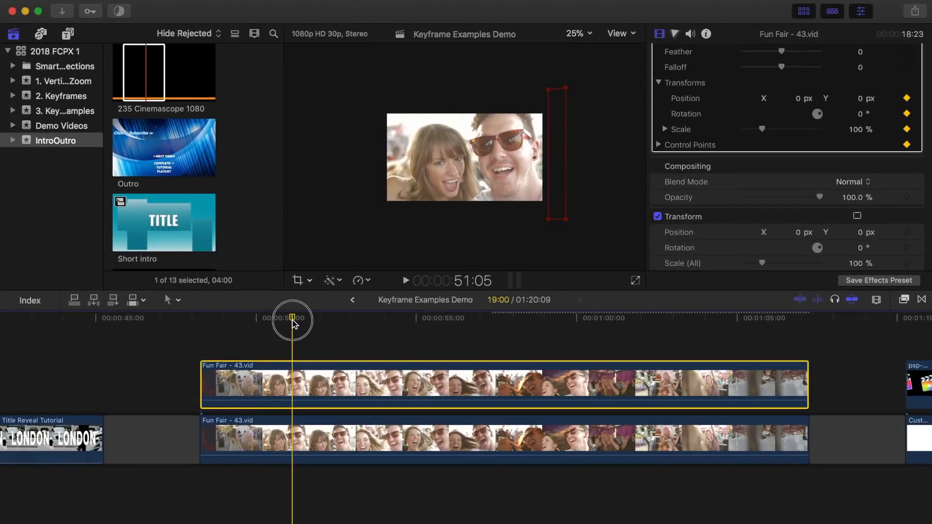
At 52:17, extend the mask's left edge to mid-picture, and add Position, Rotation, Scale and Control Points keyframes at 53:17.
{"action": "left_click_drag", "start_coordinate": [294, 324], "coordinate": [338, 326]}
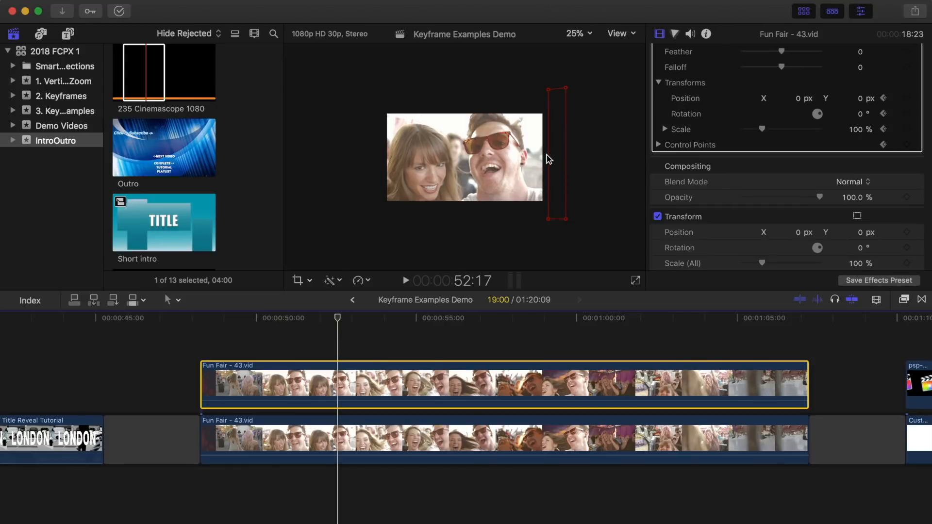
{"action": "left_click_drag", "start_coordinate": [547, 158], "coordinate": [463, 166]}
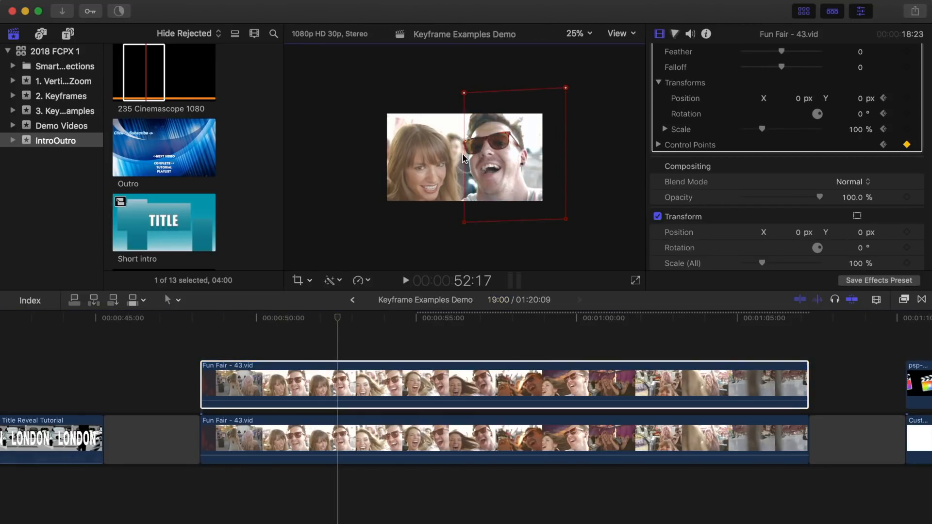
{"action": "left_click_drag", "start_coordinate": [338, 319], "coordinate": [371, 323]}
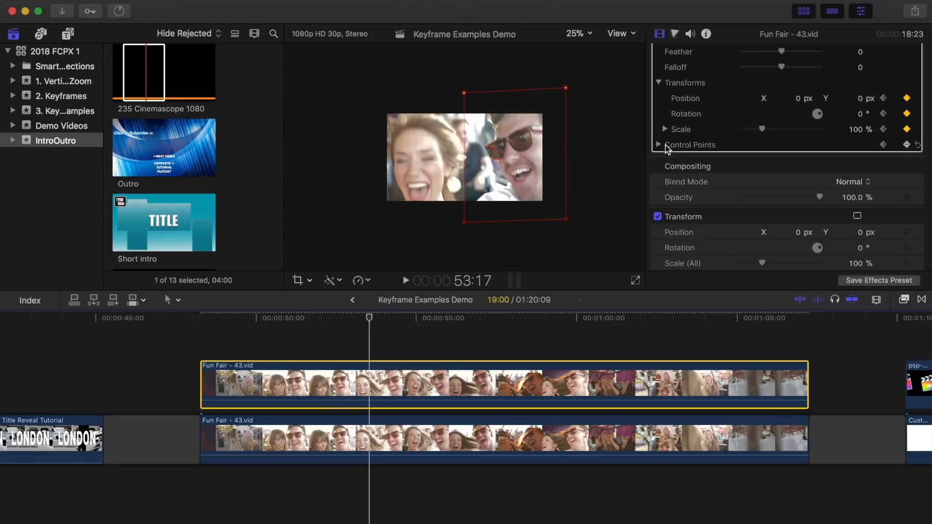
At 55:01, extend the mask's left edge just past the picture's left border to cover the whole frame.
{"action": "left_click_drag", "start_coordinate": [371, 323], "coordinate": [418, 322]}
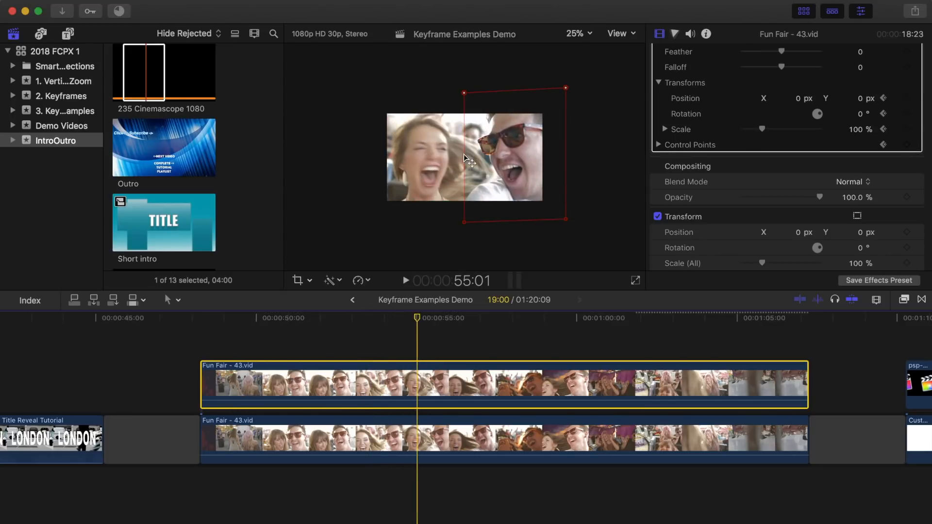
{"action": "left_click_drag", "start_coordinate": [463, 157], "coordinate": [382, 158]}
Set the viewer zoom back to Fit and play the masked color transition full screen.
{"action": "left_click", "coordinate": [587, 30]}
{"action": "left_click", "coordinate": [591, 51]}
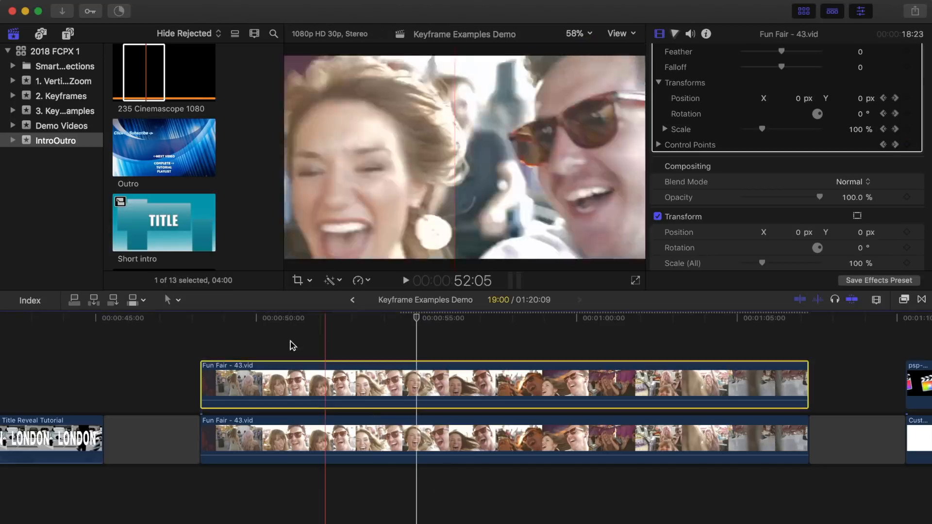
{"action": "key", "text": "super+shift+f"}
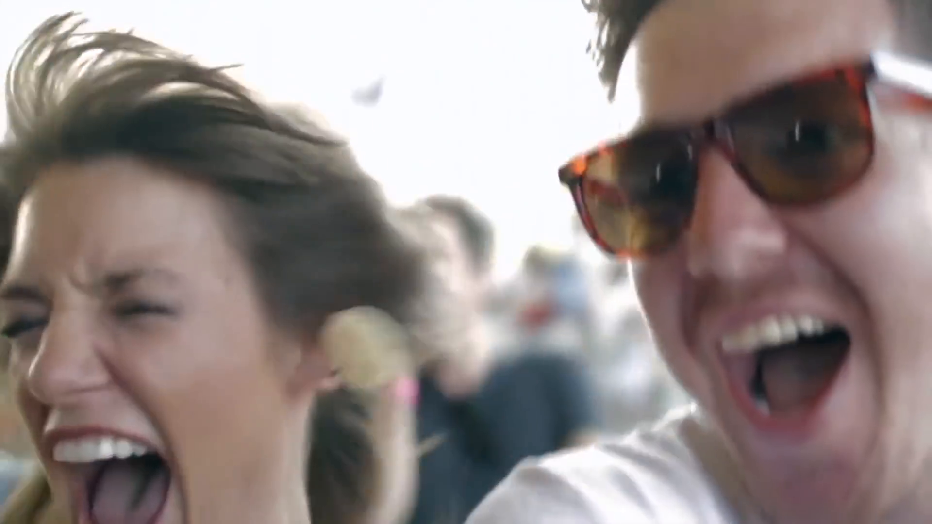
{"action": "key", "text": "Escape"}
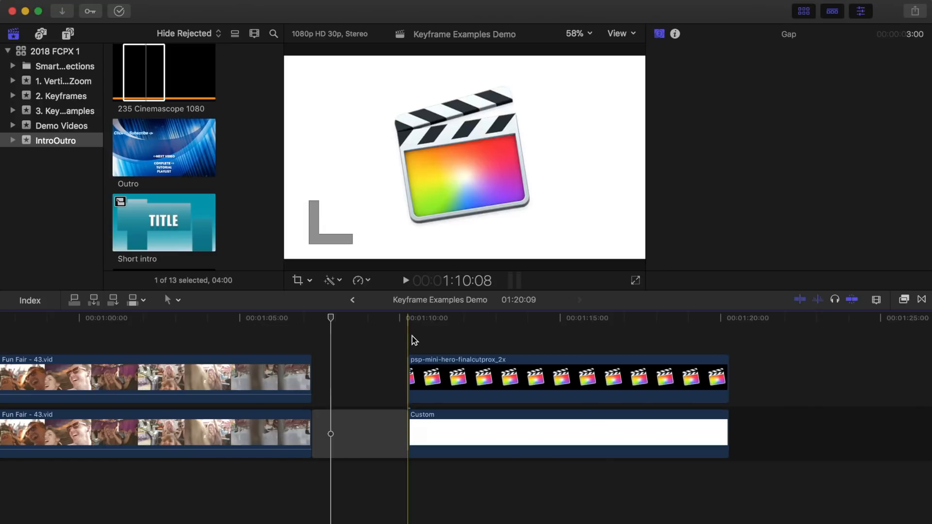
At the start of psp-mini-hero-finalcutprox_2x, use Transform to move the logo above the frame to about X -626.5, Y 922 px and add a keyframe.
{"action": "key", "text": "super+equal"}
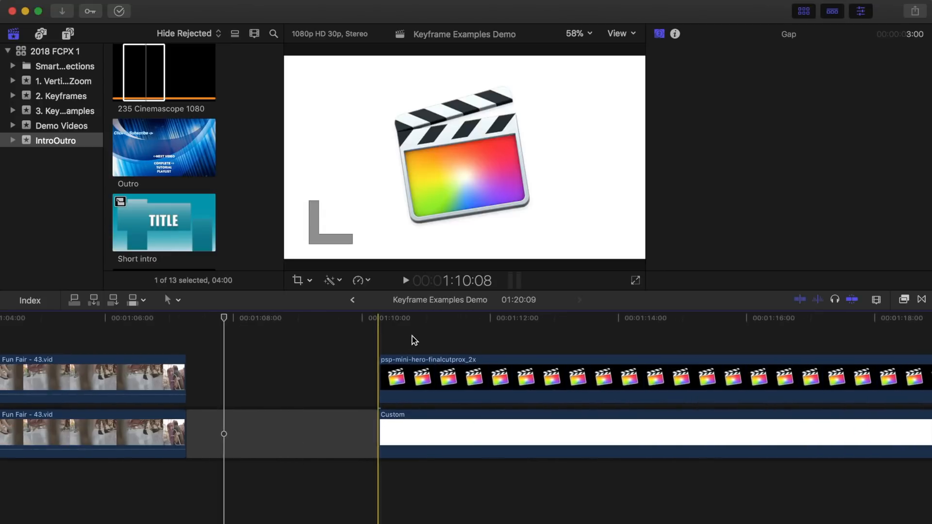
{"action": "scroll", "coordinate": [413, 339], "scroll_direction": "right", "scroll_amount": 4}
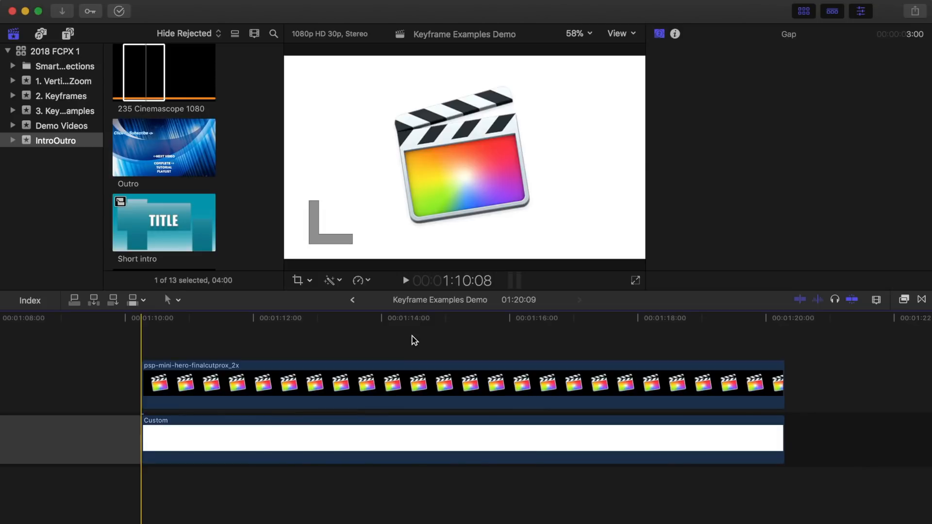
{"action": "left_click", "coordinate": [390, 357]}
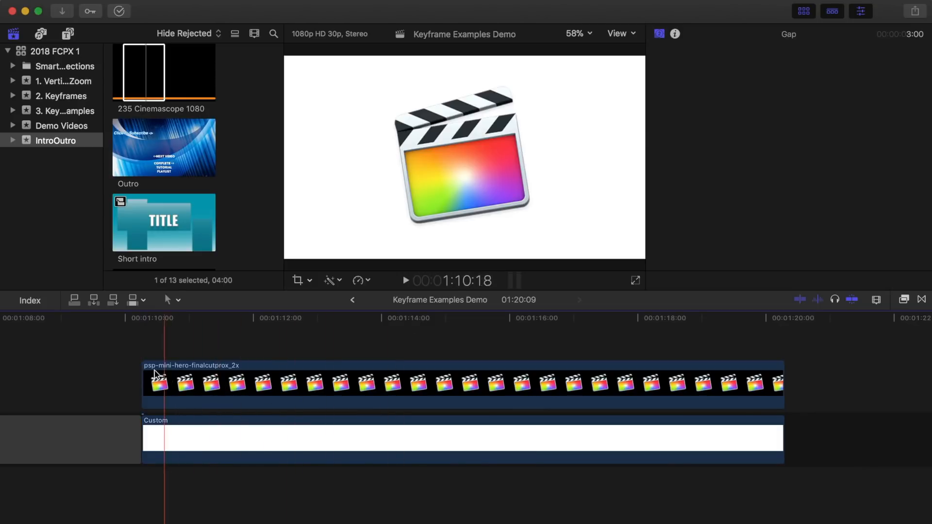
{"action": "left_click", "coordinate": [143, 351]}
{"action": "key", "text": "c"}
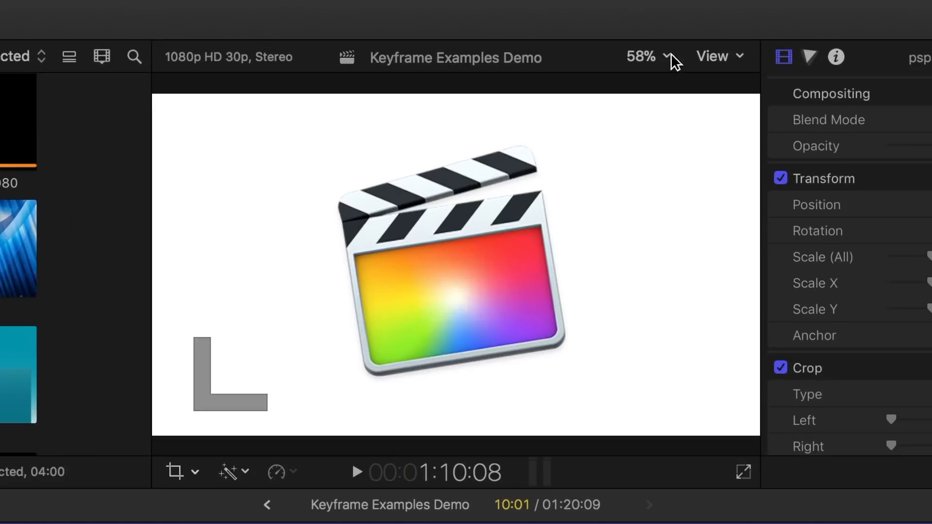
{"action": "left_click", "coordinate": [590, 34]}
{"action": "left_click", "coordinate": [598, 81]}
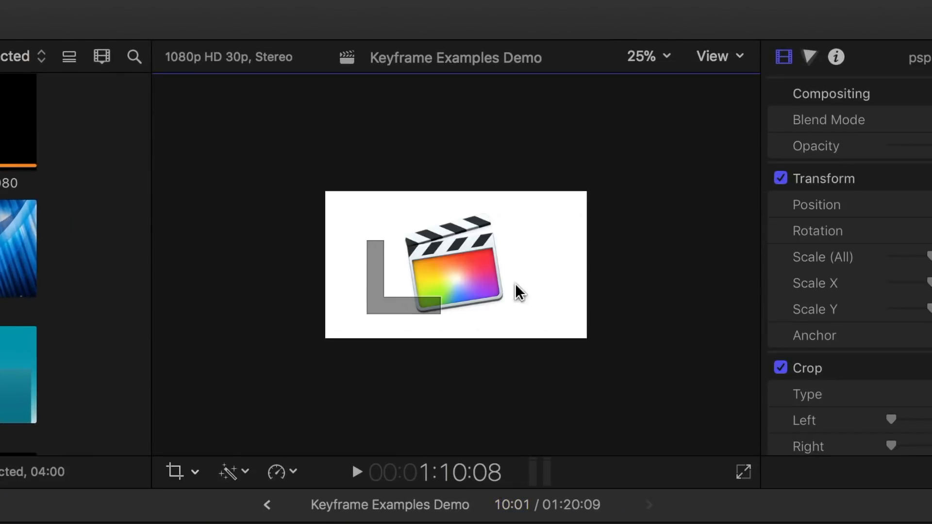
{"action": "left_click", "coordinate": [194, 474]}
{"action": "left_click", "coordinate": [220, 494]}
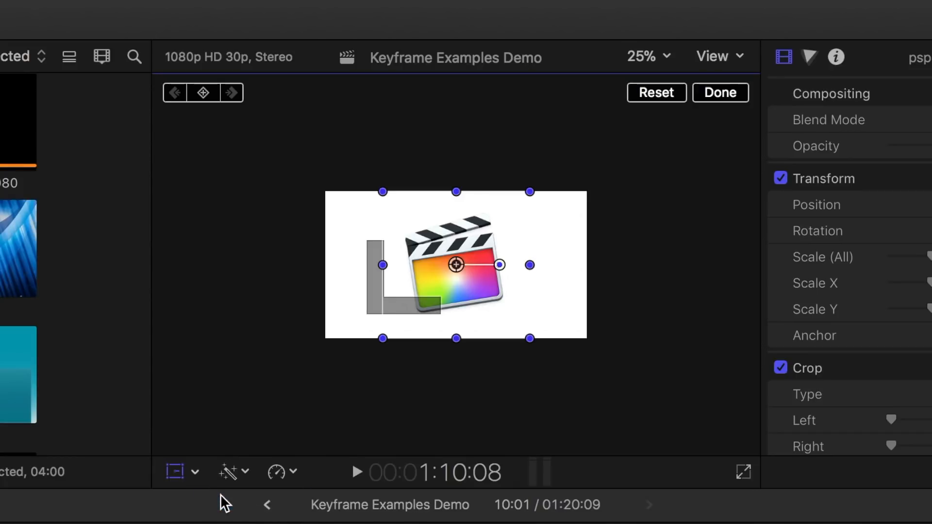
{"action": "left_click_drag", "start_coordinate": [456, 265], "coordinate": [372, 140]}
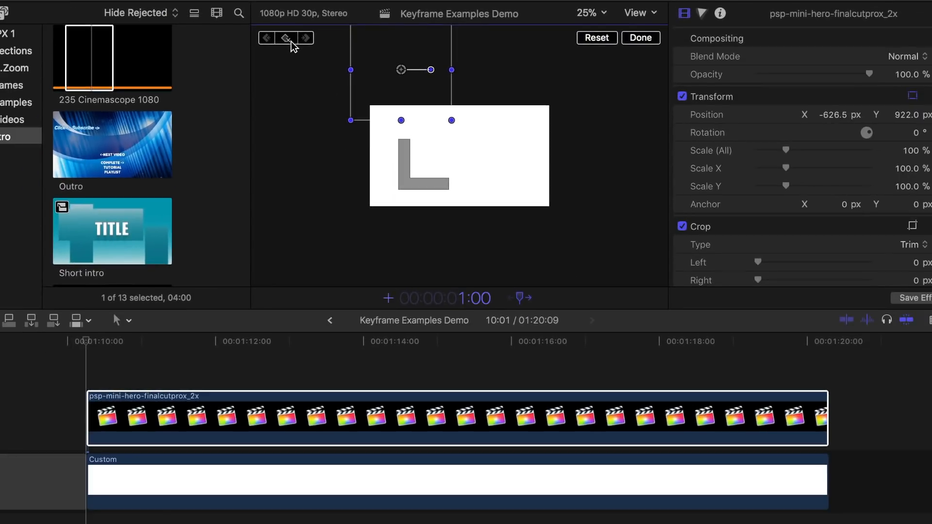
At 1:11:10, move the logo down to about X -364.8, Y -197.3 px and squash its height to about 88.77% Scale Y.
{"action": "key", "text": "Return"}
{"action": "left_click_drag", "start_coordinate": [401, 71], "coordinate": [427, 178]}
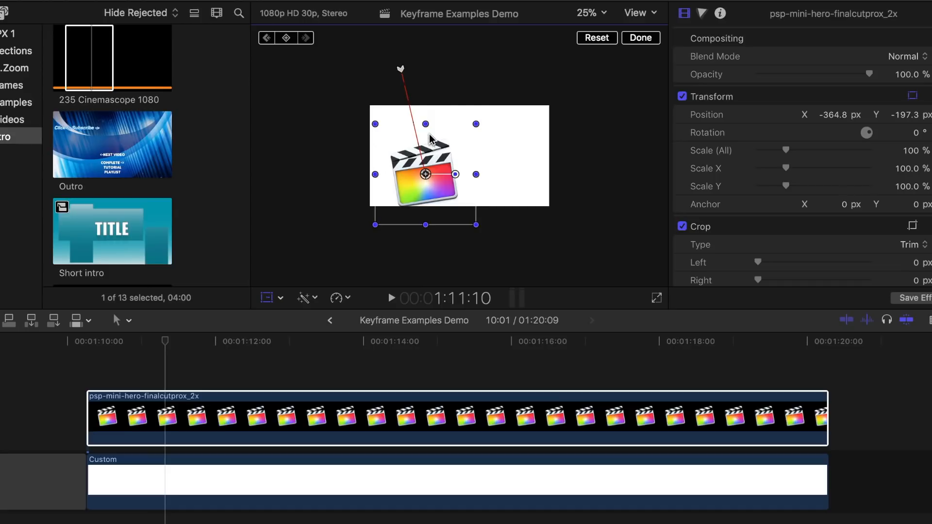
{"action": "left_click_drag", "start_coordinate": [427, 126], "coordinate": [428, 138]}
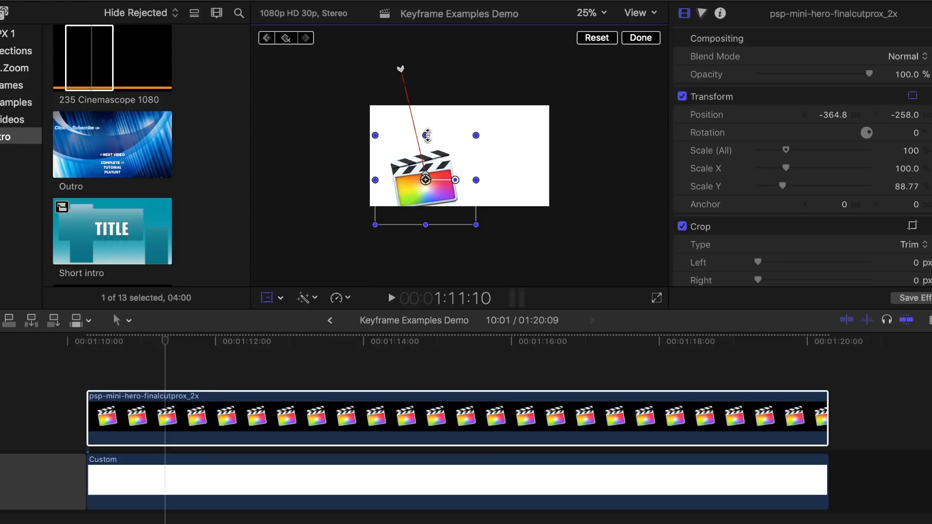
At 1:11:12, stretch the logo's height back to about 99.97% Scale Y.
{"action": "key", "text": "Right"}
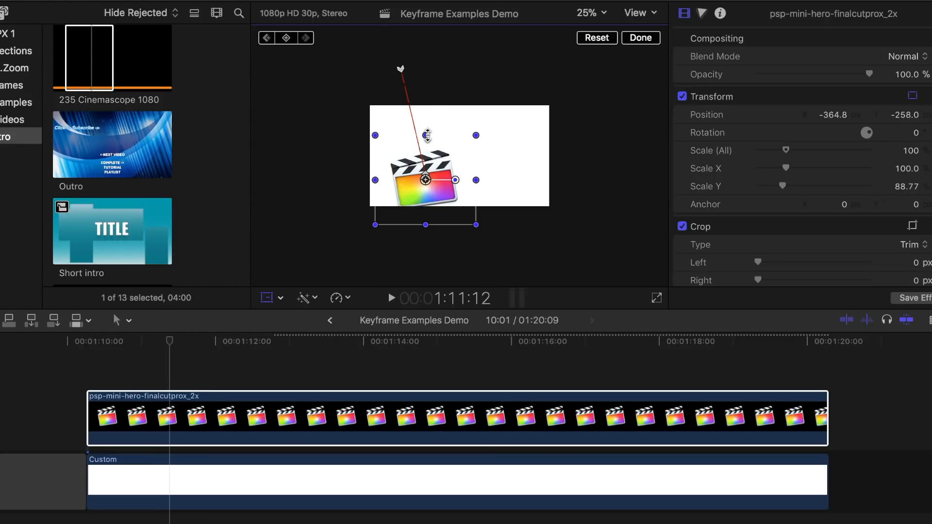
{"action": "left_click_drag", "start_coordinate": [428, 136], "coordinate": [430, 124]}
Raise the logo to a bounce peak near the frame's top centre at 1:12:12, and lower it to about X 285, Y -191.3 px at 1:13:12.
{"action": "type", "text": "+100"}
{"action": "key", "text": "Return"}
{"action": "left_click_drag", "start_coordinate": [427, 174], "coordinate": [486, 173]}
{"action": "type", "text": "100"}
{"action": "key", "text": "Return"}
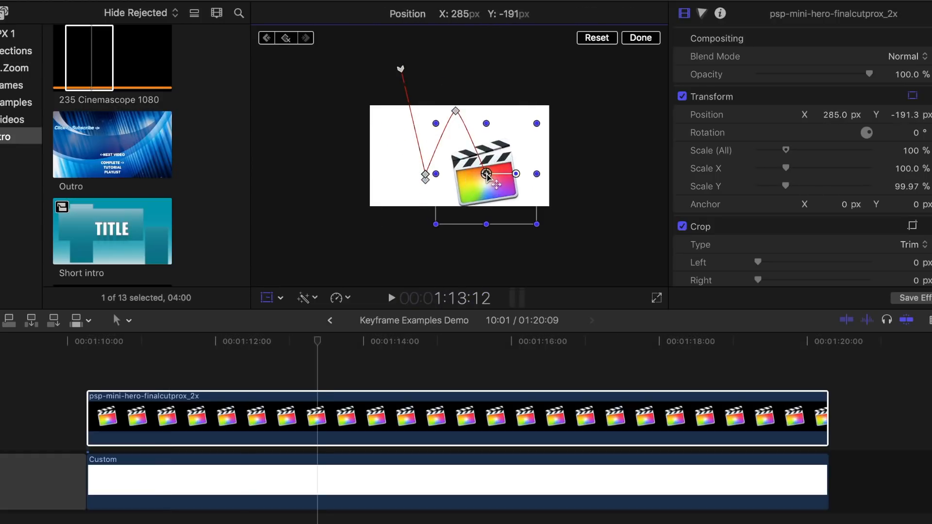
Squash and restore the logo's height at the second bounce, and at 1:14:16 move it past the frame's right edge to about X 1370.3, Y 263.2 px.
{"action": "mouse_move", "coordinate": [486, 123]}
{"action": "left_mouse_down"}
{"action": "mouse_move", "coordinate": [490, 133]}
{"action": "mouse_move", "coordinate": [489, 124]}
{"action": "left_mouse_up"}
{"action": "type", "text": "+100"}
{"action": "key", "text": "Return"}
{"action": "left_click_drag", "start_coordinate": [486, 173], "coordinate": [588, 131]}
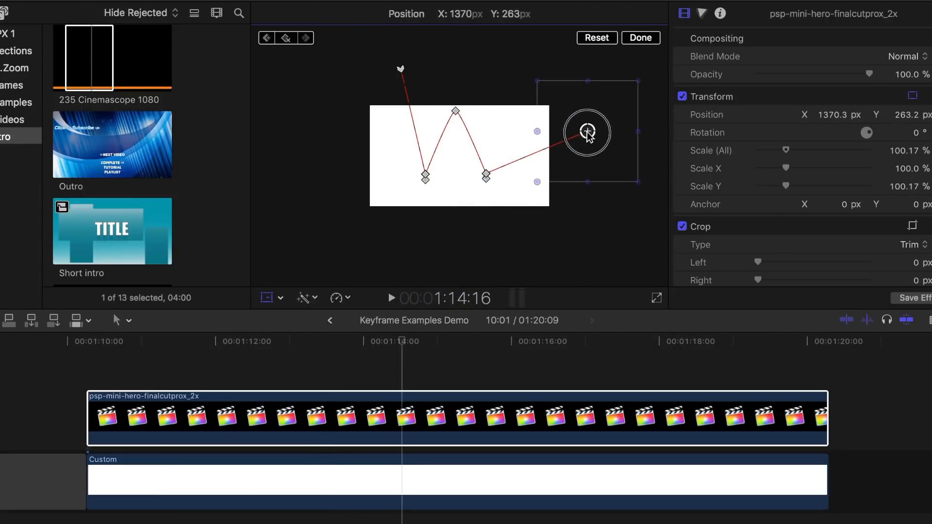
{"action": "left_click", "coordinate": [635, 42]}
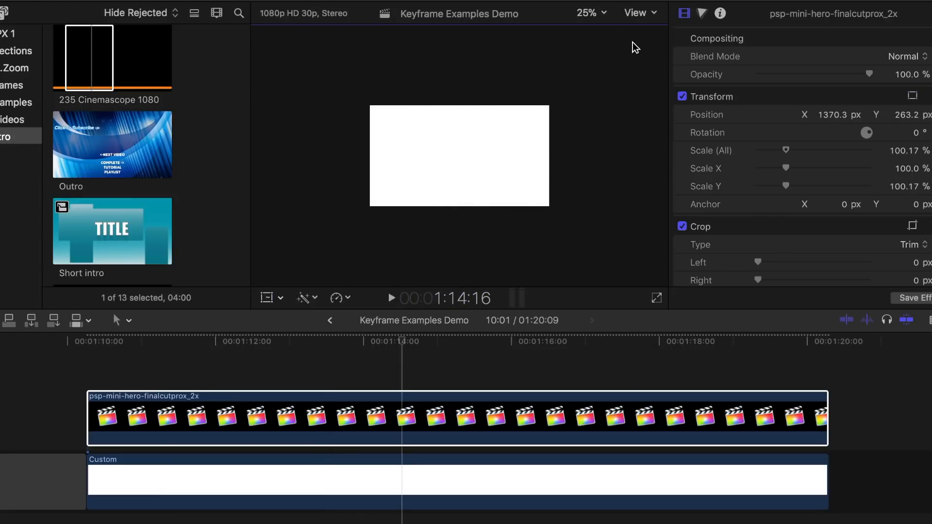
Set the viewer zoom back to Fit and skim to the start of the logo clip.
{"action": "left_click", "coordinate": [604, 13]}
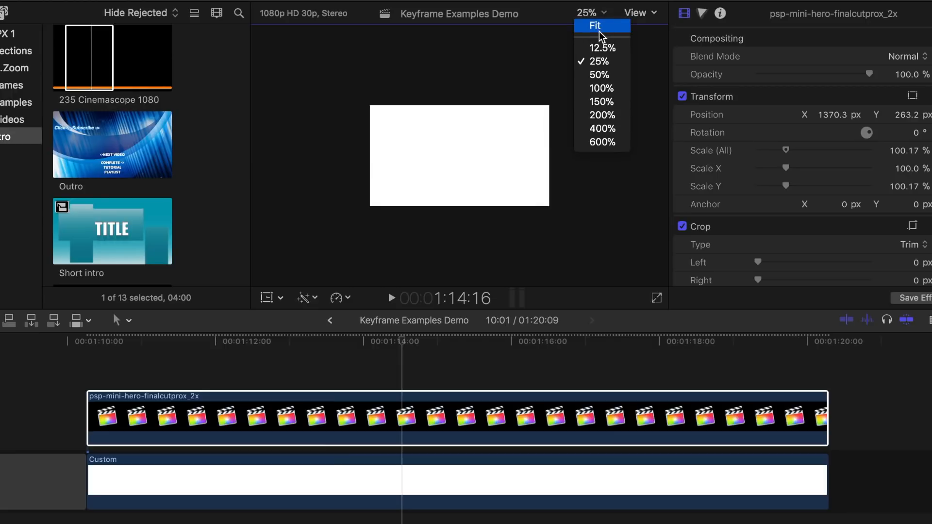
{"action": "left_click", "coordinate": [600, 29]}
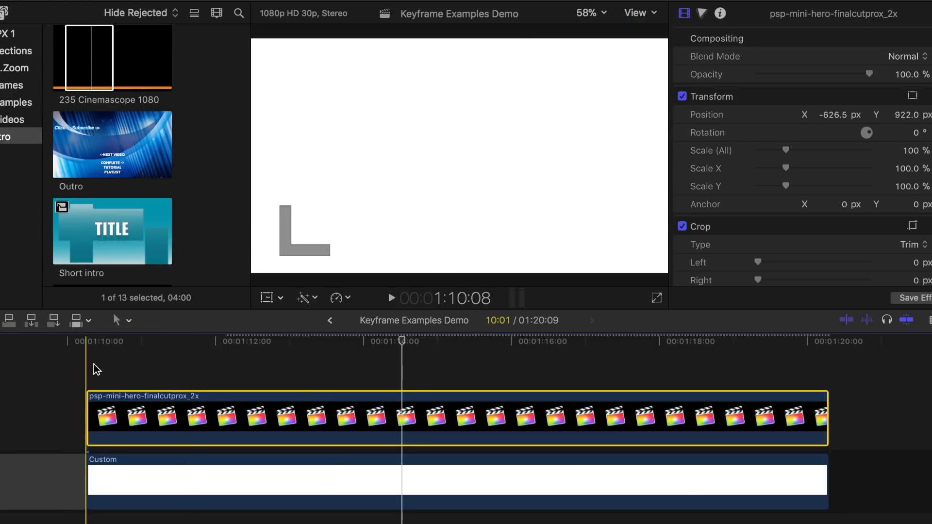